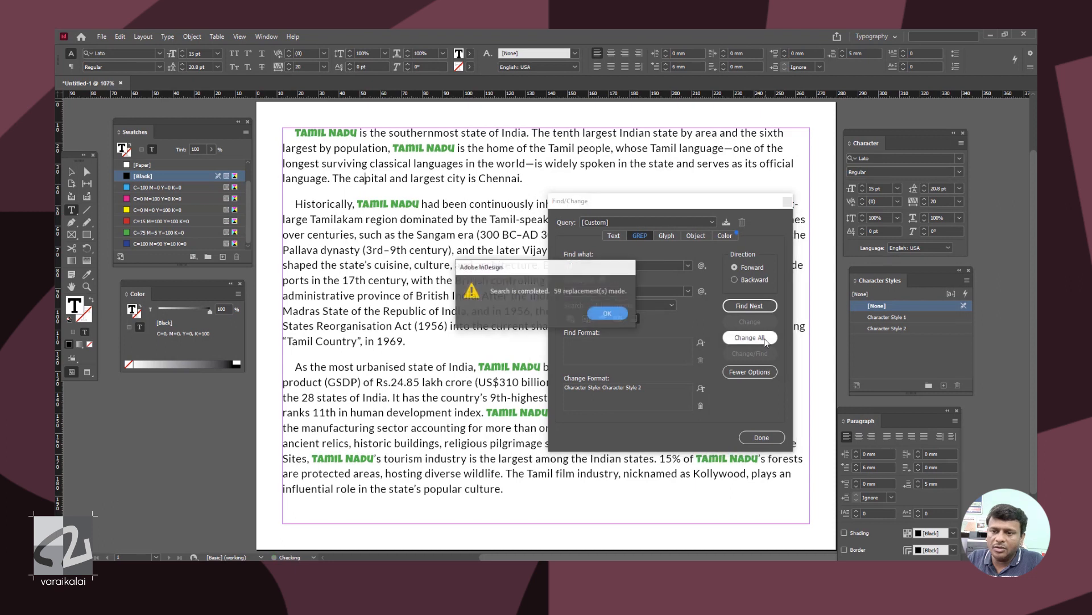
Dismiss the replacement message and close the Find/Change dialog.
left_click(626, 327)
left_click(762, 437)
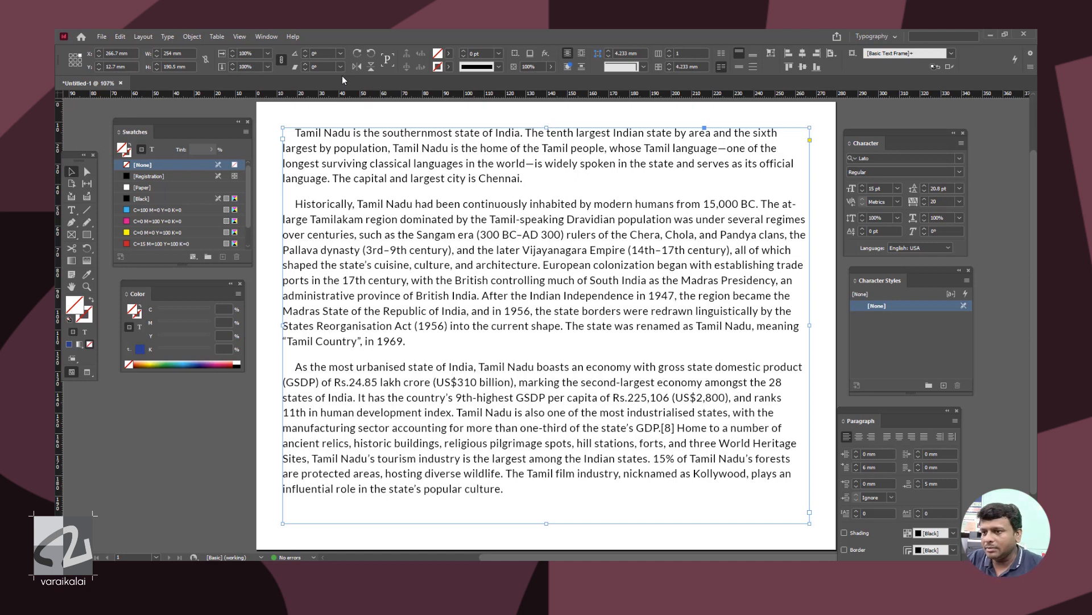
Open Find/Change and enter "Tamil Nadu" as the GREP search text.
left_click(120, 37)
left_click(181, 308)
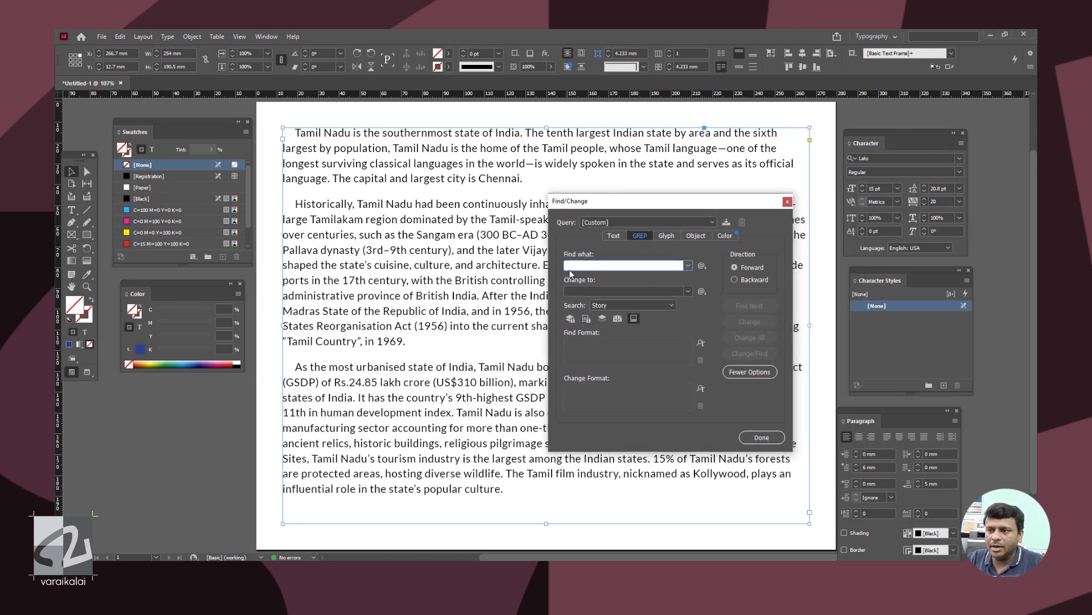
type("Tamil Nadu")
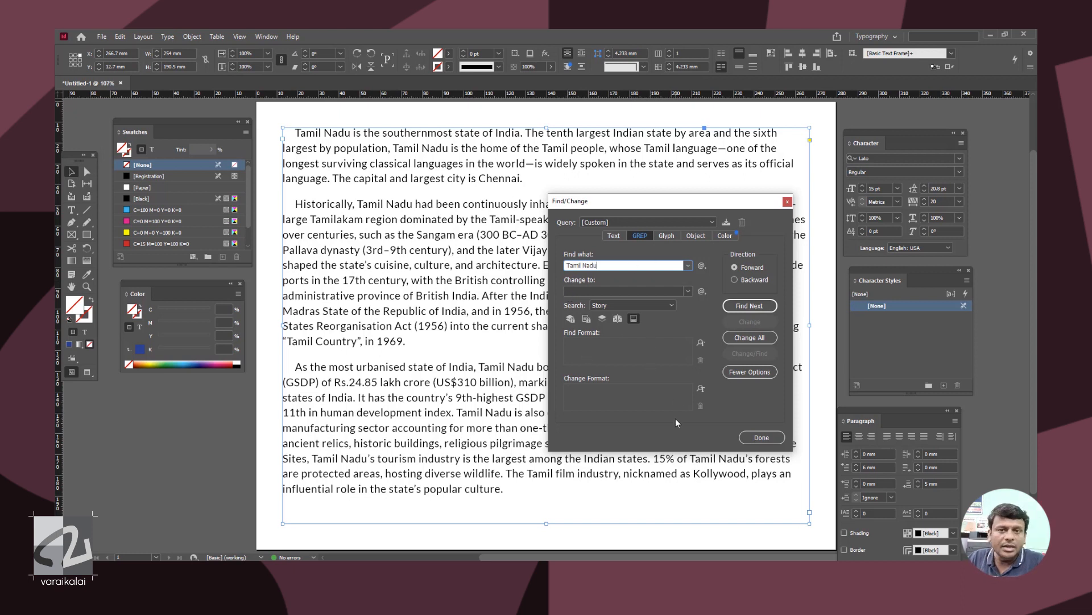
Set the change format to Calibri Bold with the magenta C=0 M=100 Y=0 K=0 as character color.
left_click(703, 390)
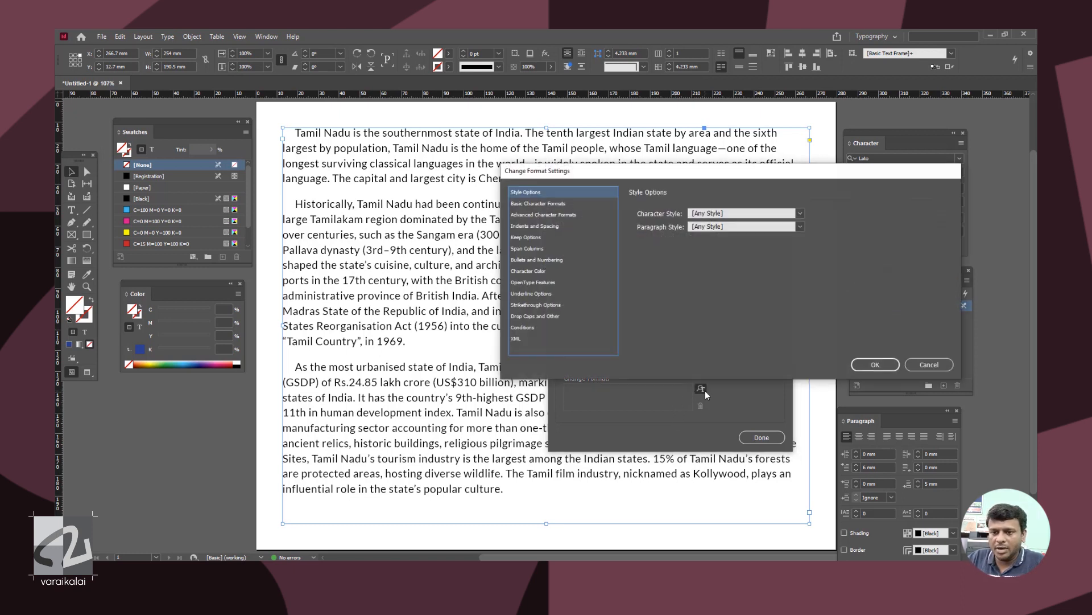
left_click(529, 203)
left_click(773, 211)
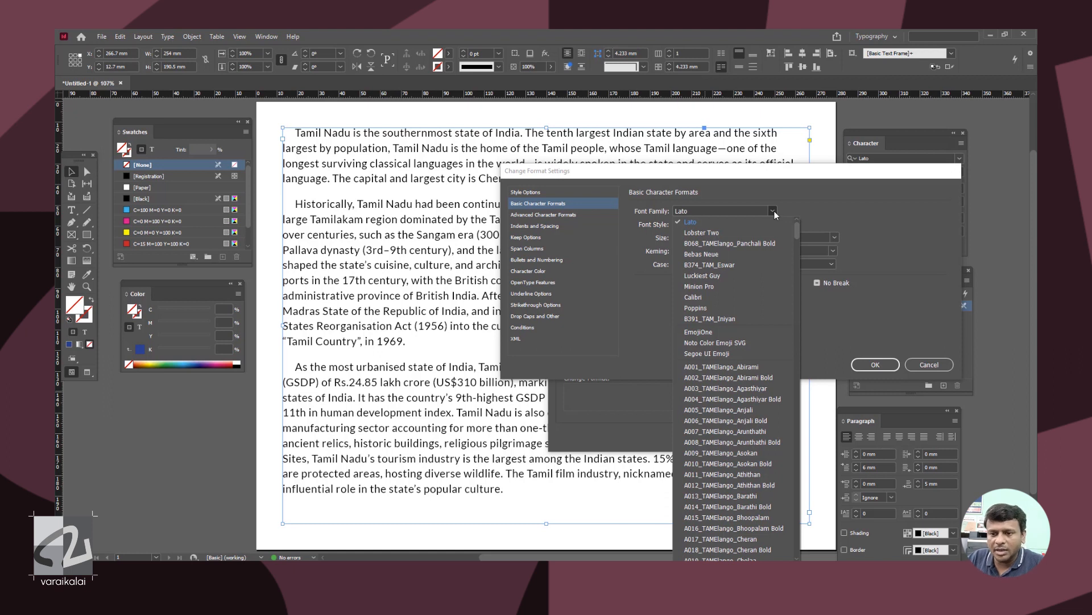
left_click_drag(798, 247, 795, 398)
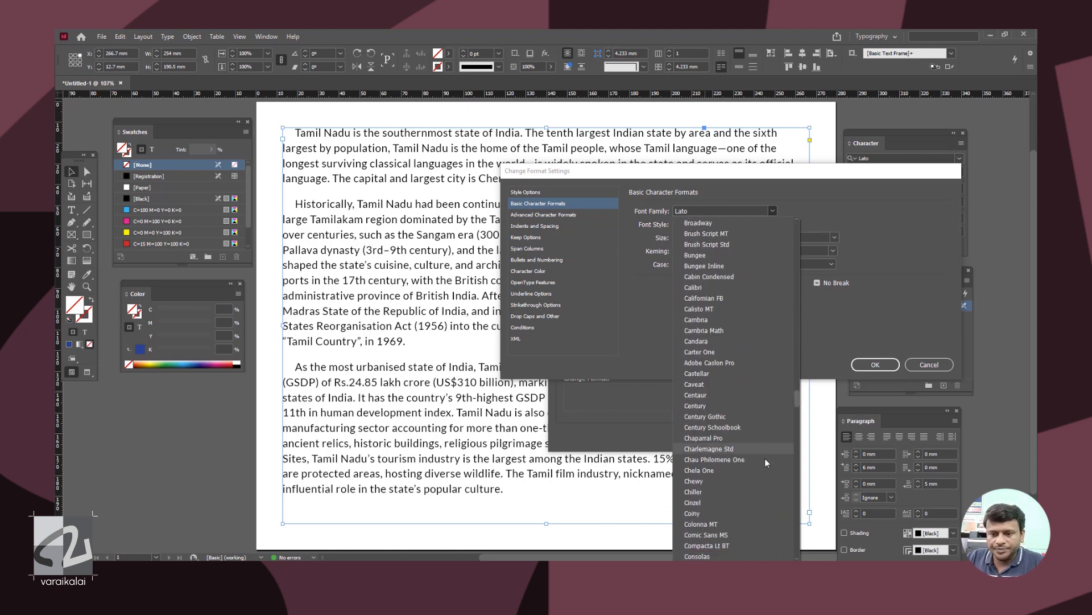
left_click(727, 288)
left_click(528, 271)
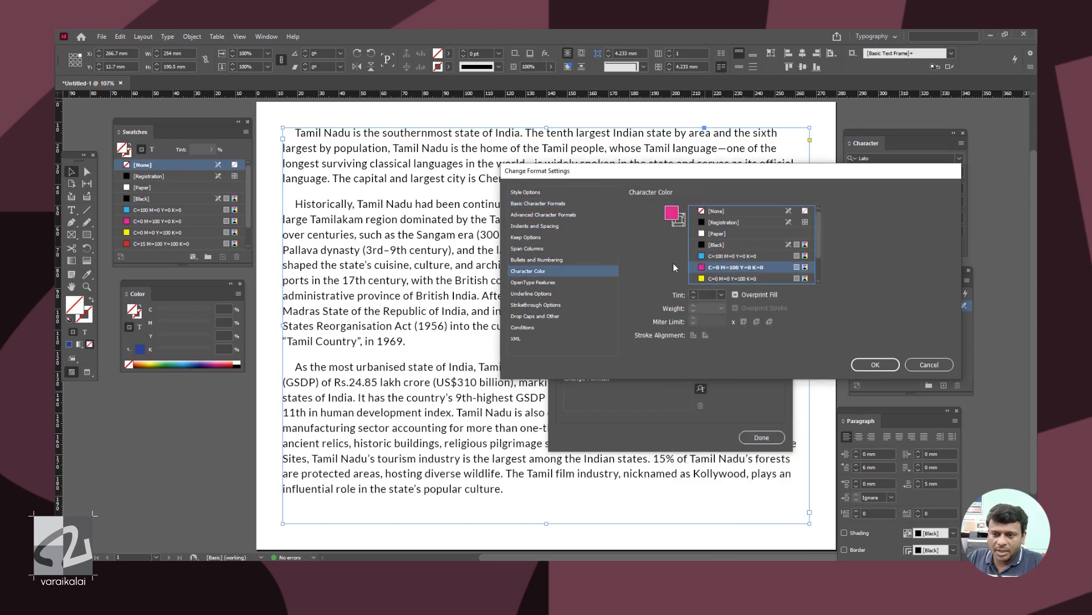
Turn on underlining in the change format with a 4 pt solid line colored C=0 M=0 Y=100 K=0.
left_click(533, 294)
left_click(637, 216)
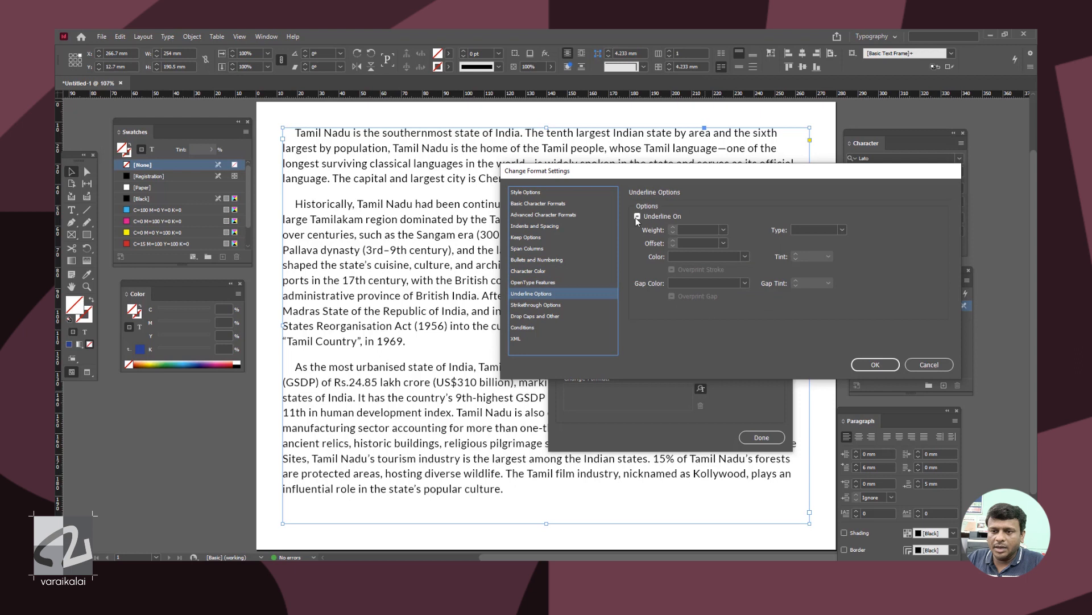
left_click(722, 230)
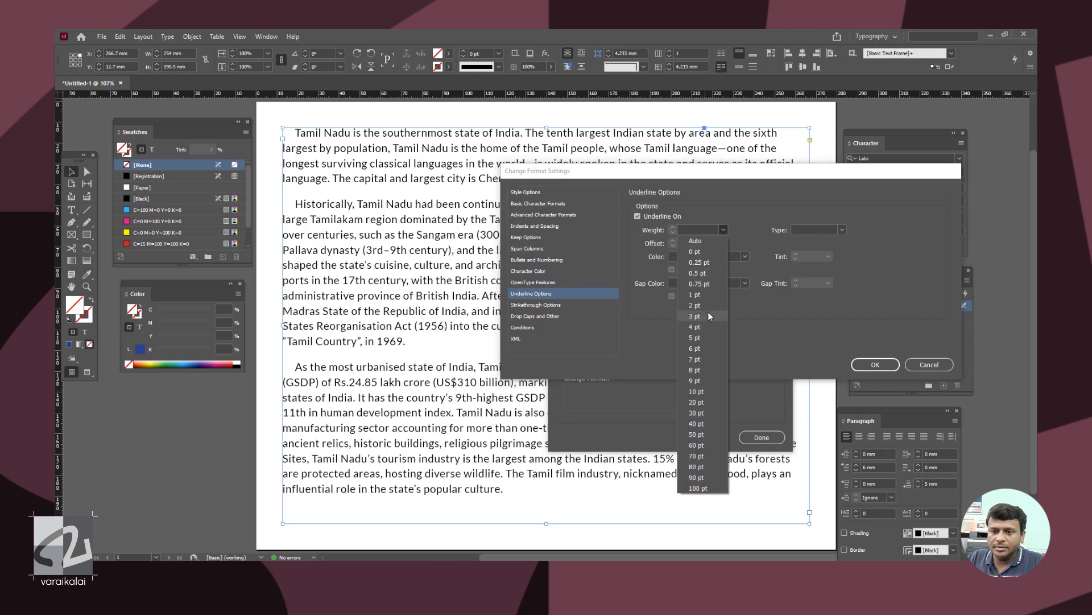
left_click(706, 326)
left_click(827, 229)
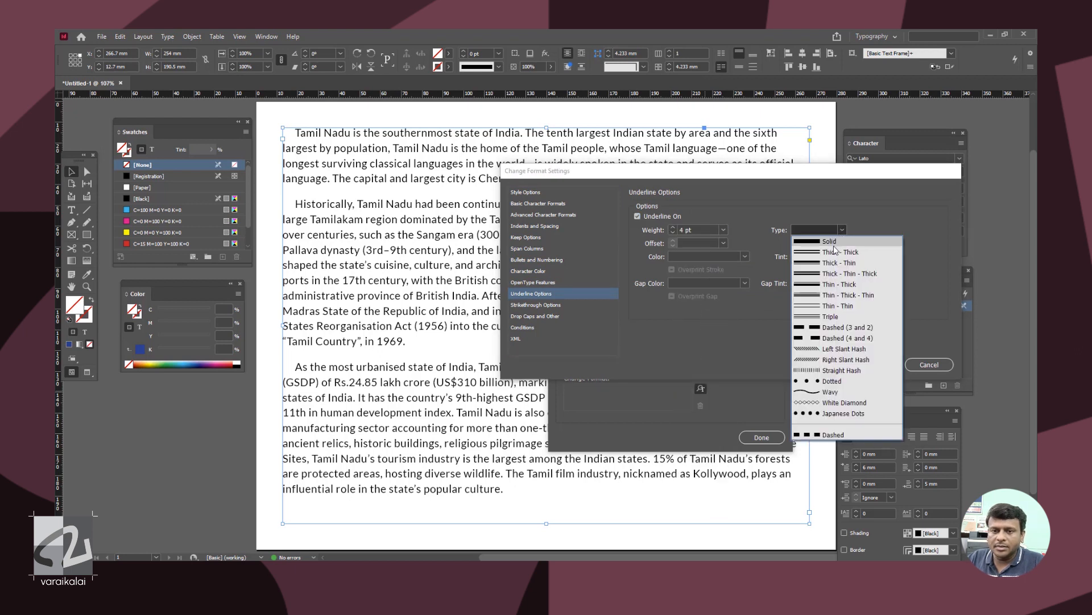
left_click(809, 241)
left_click(745, 256)
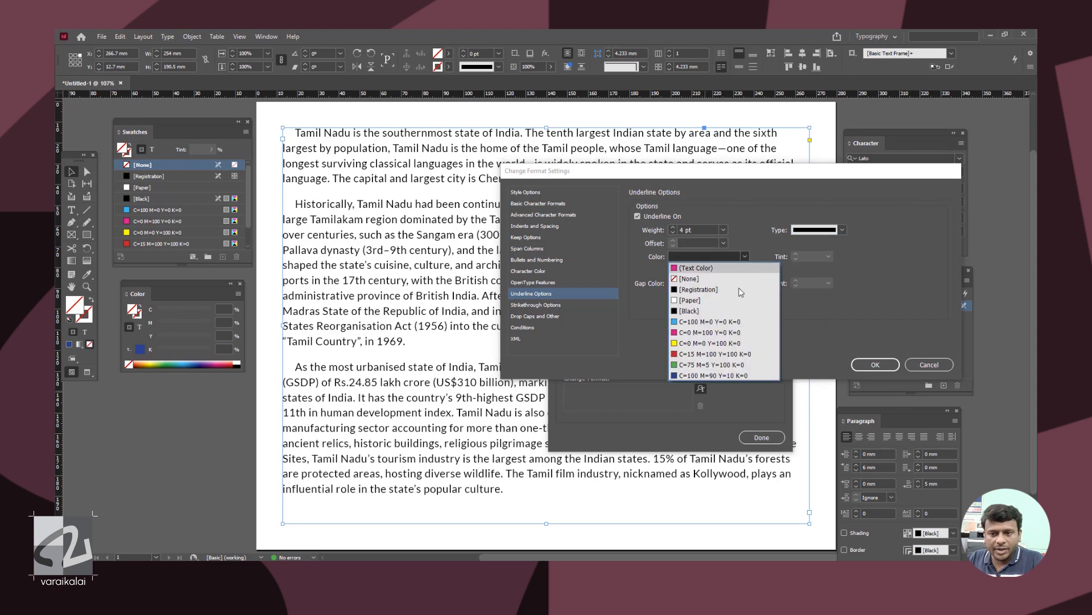
left_click(712, 343)
Set the change format's font size to 18 pt and accept the format settings.
left_click(538, 203)
left_click(730, 237)
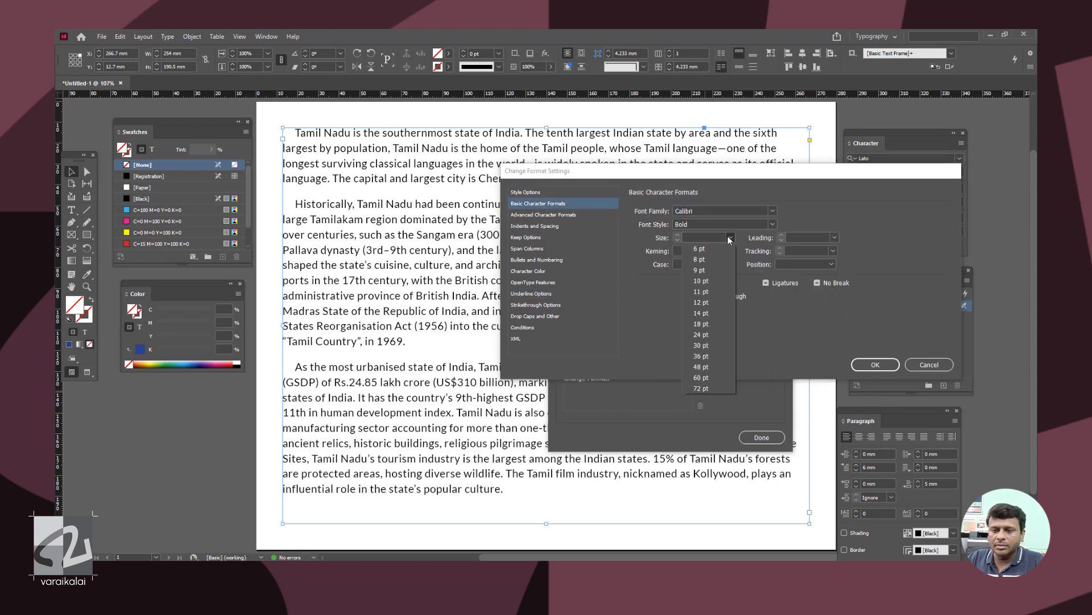
left_click(708, 333)
left_click(875, 365)
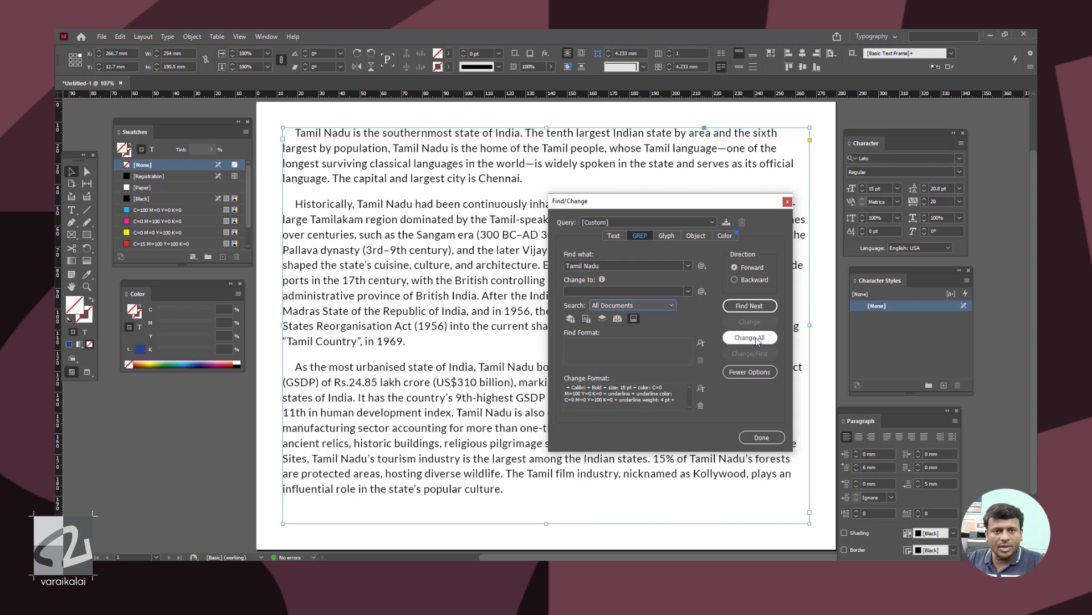
Apply the change format to all "Tamil Nadu" matches in all documents and close Find/Change.
left_click(756, 338)
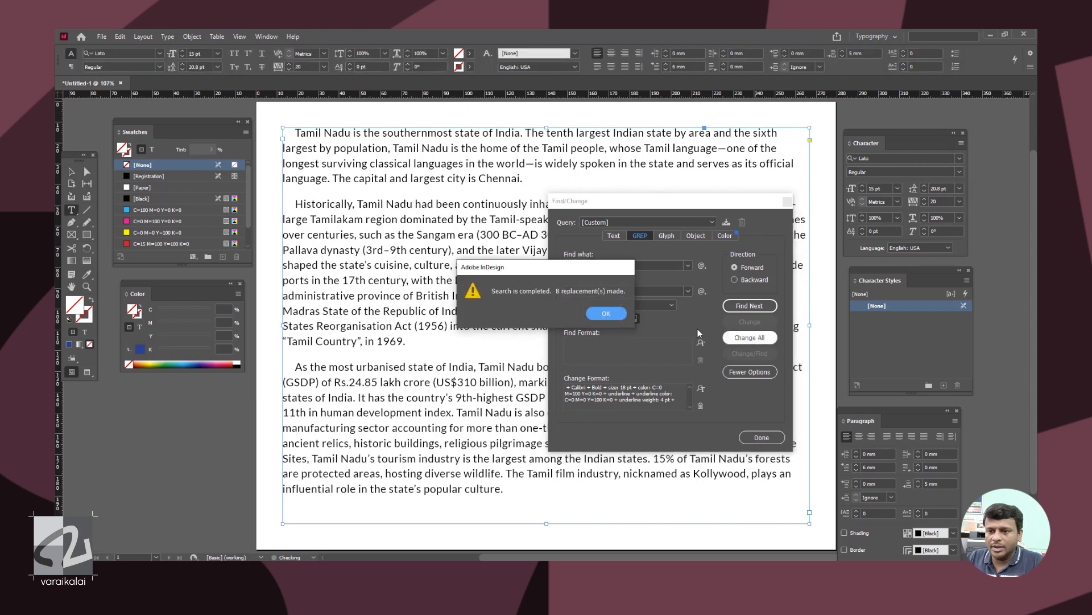
left_click(617, 314)
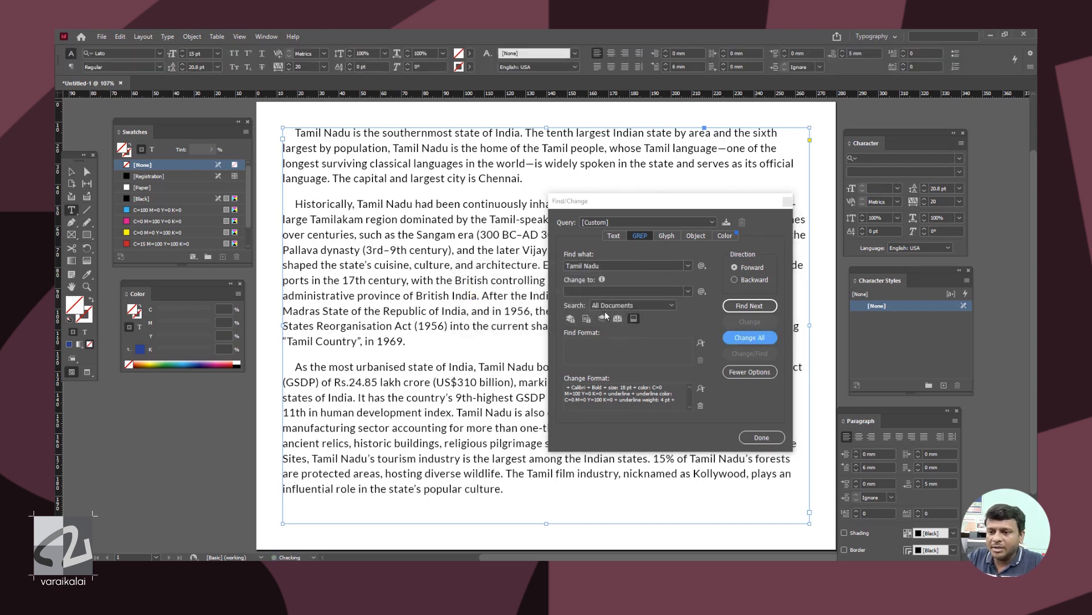
left_click(756, 438)
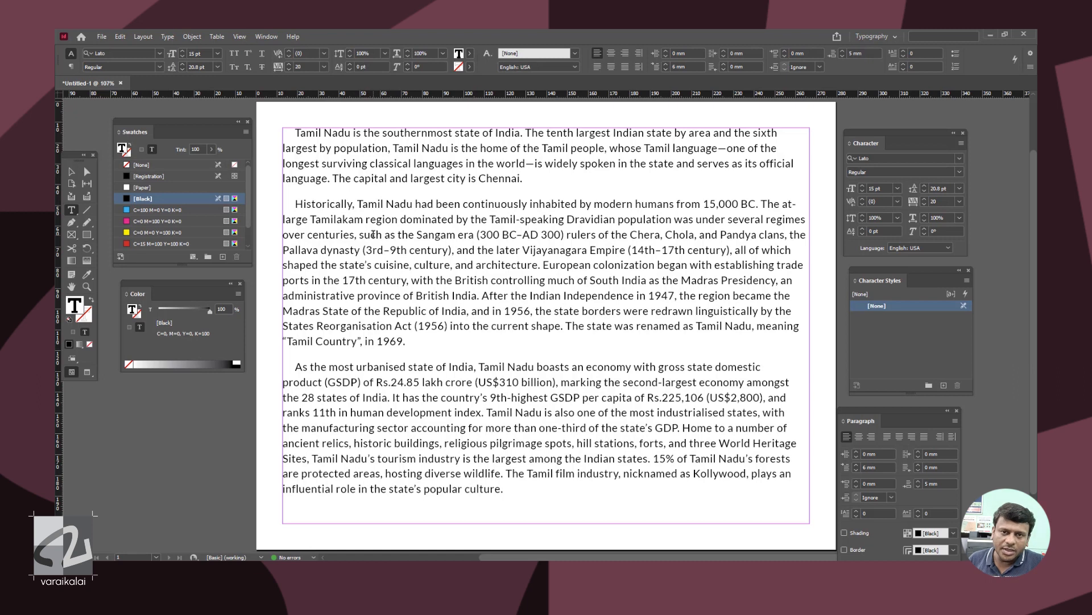
Format "Tamil Nadu" near the start of the second paragraph in Luckiest Guy with the red swatch C=15 M=100 Y=100 K=0.
left_click_drag(358, 203, 405, 207)
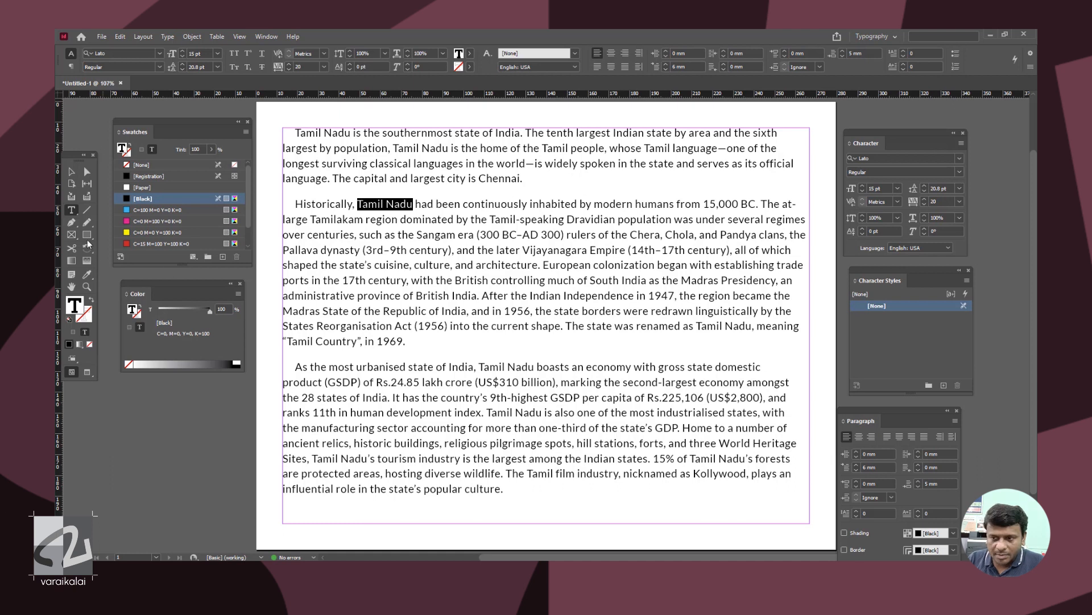
left_click(152, 243)
left_click(159, 52)
left_click(160, 53)
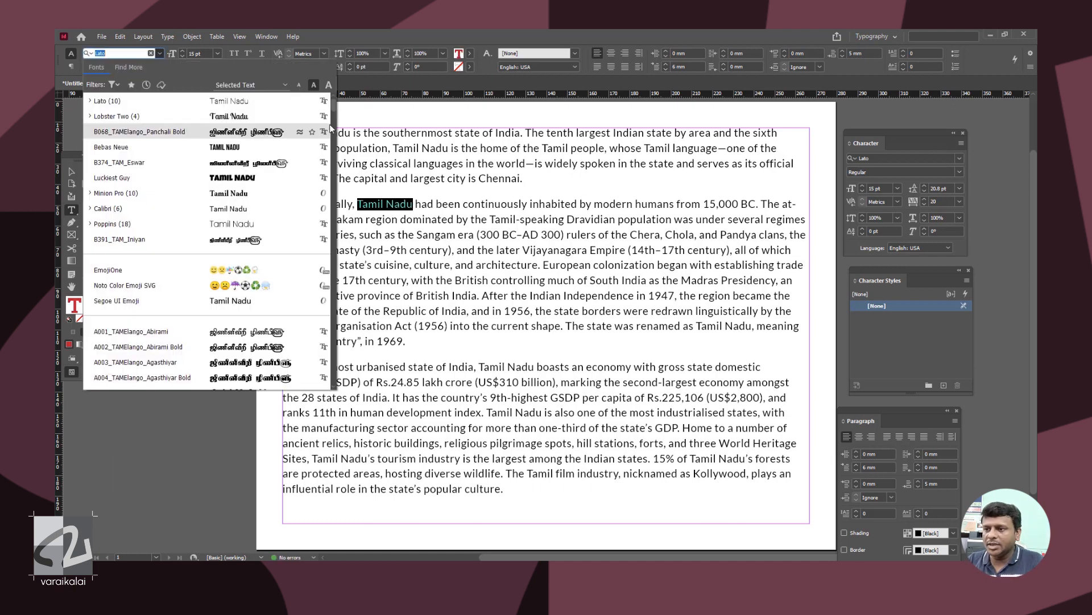
left_click(279, 182)
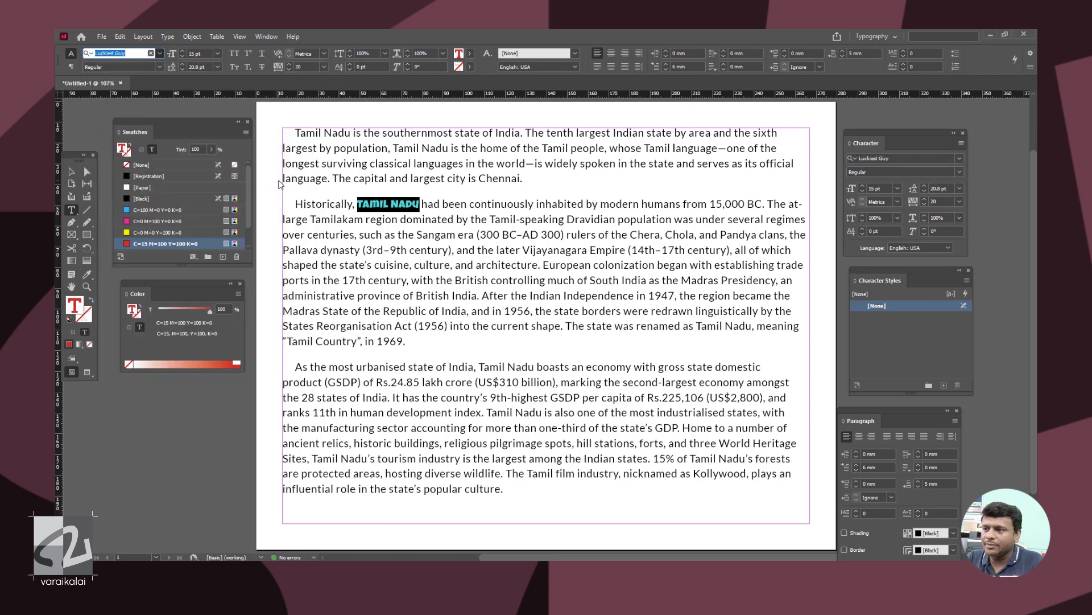
left_click(361, 203)
left_click_drag(361, 203, 418, 200)
left_click(163, 243)
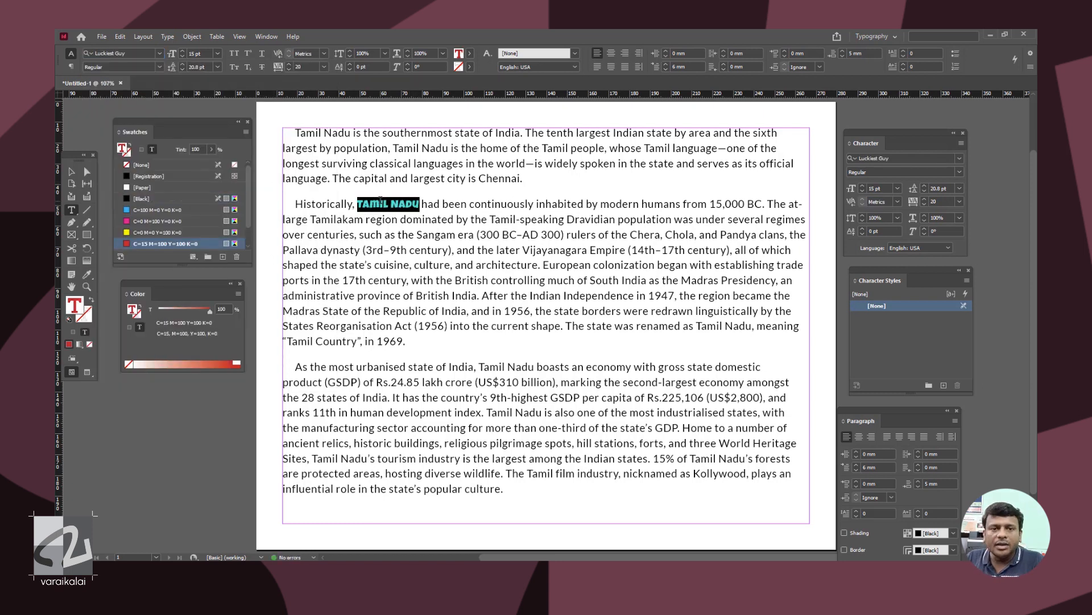
Create a new character style from the formatted "Tamil Nadu" and apply it to those words.
left_click(944, 386)
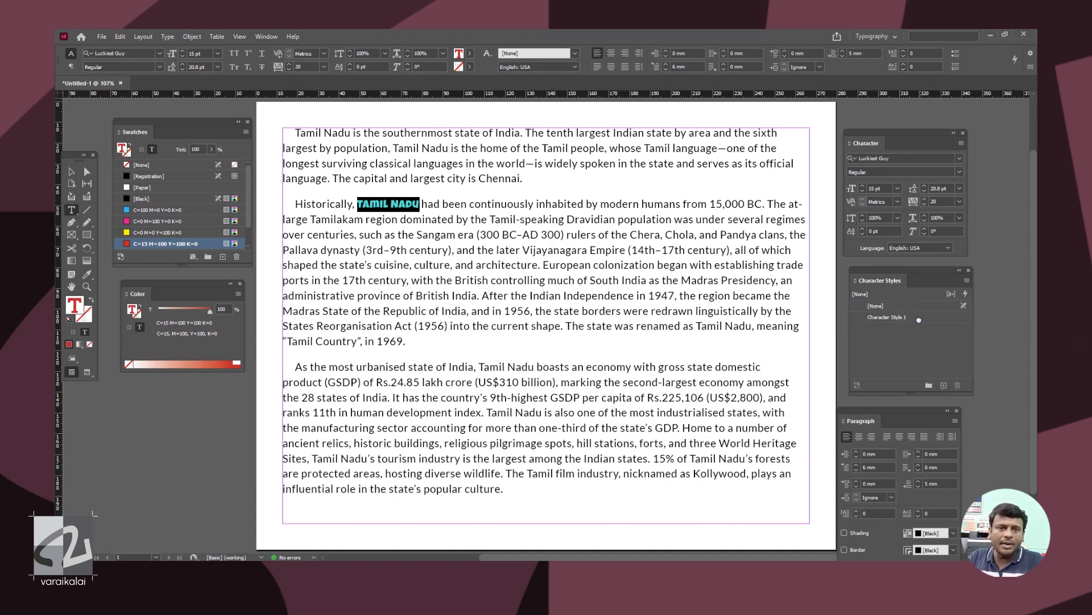
left_click(907, 317)
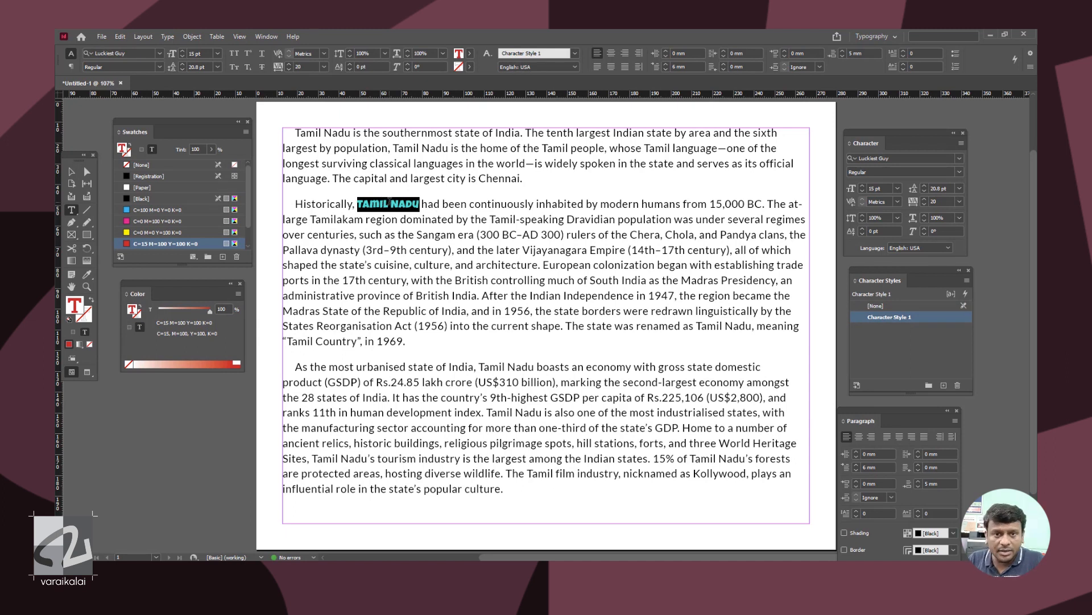
left_click(389, 203)
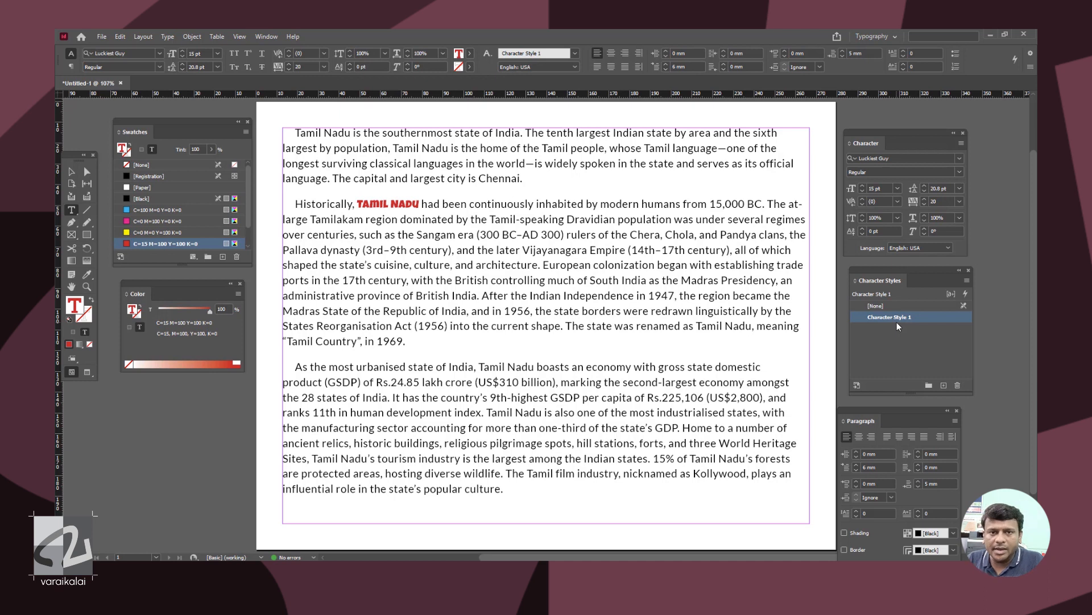
Try Character Style 1 on the "Tamil Nadu" that opens the first paragraph, and undo it.
left_click(876, 305)
left_click_drag(295, 132, 350, 132)
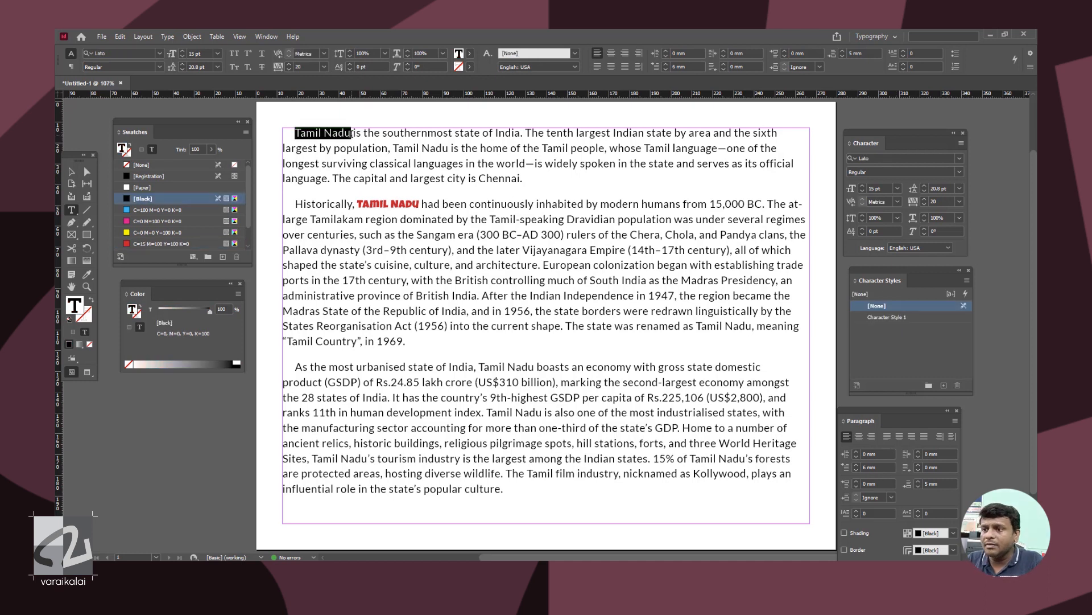
left_click(893, 317)
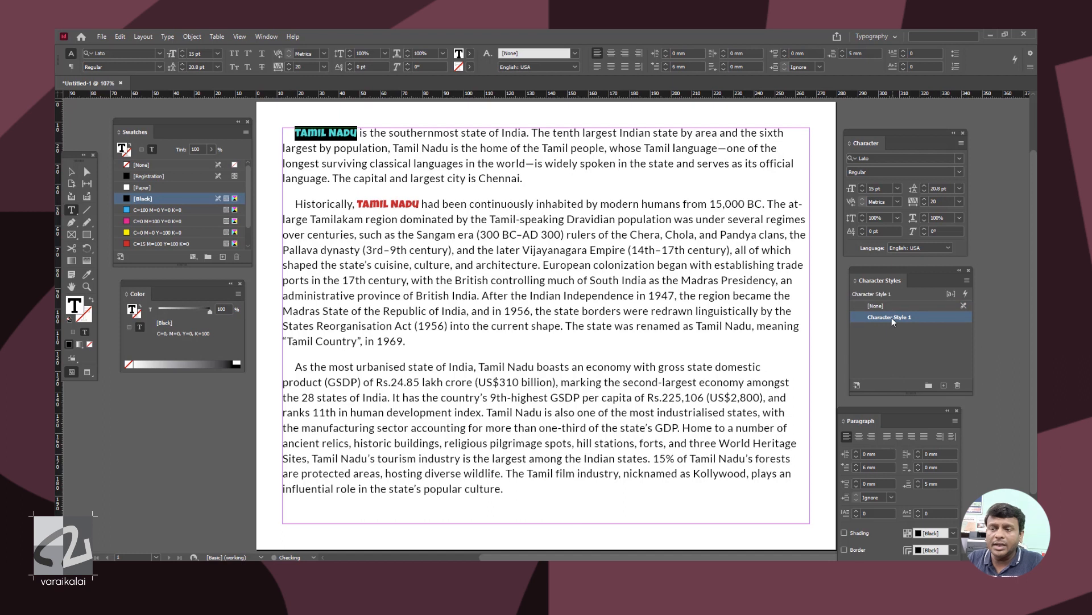
left_click(593, 285)
key("ctrl+z")
left_click(580, 291)
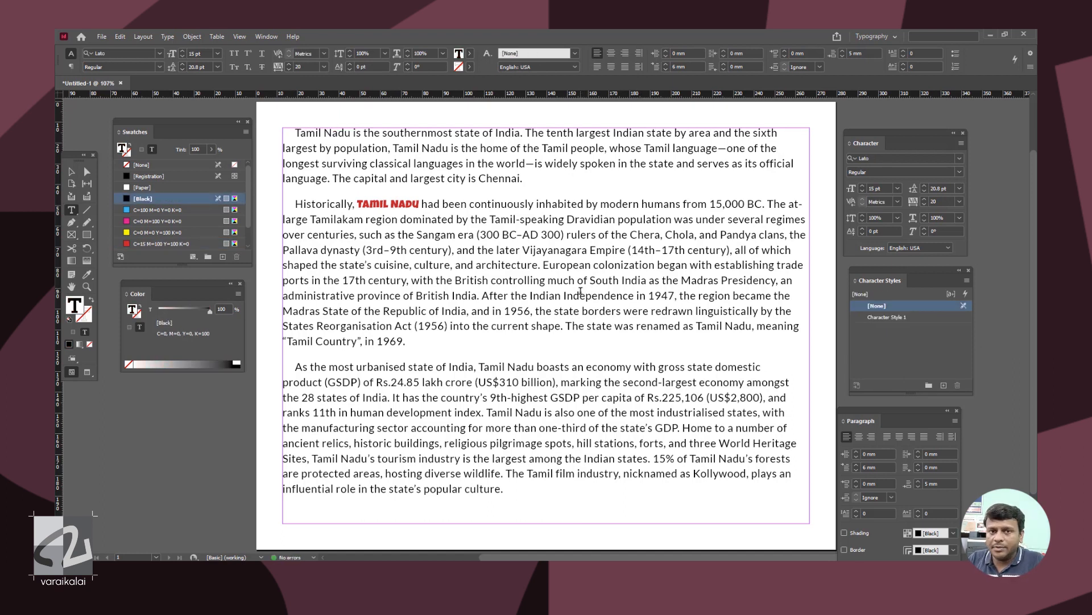
Reopen Find/Change and clear the change format attributes.
left_click(118, 37)
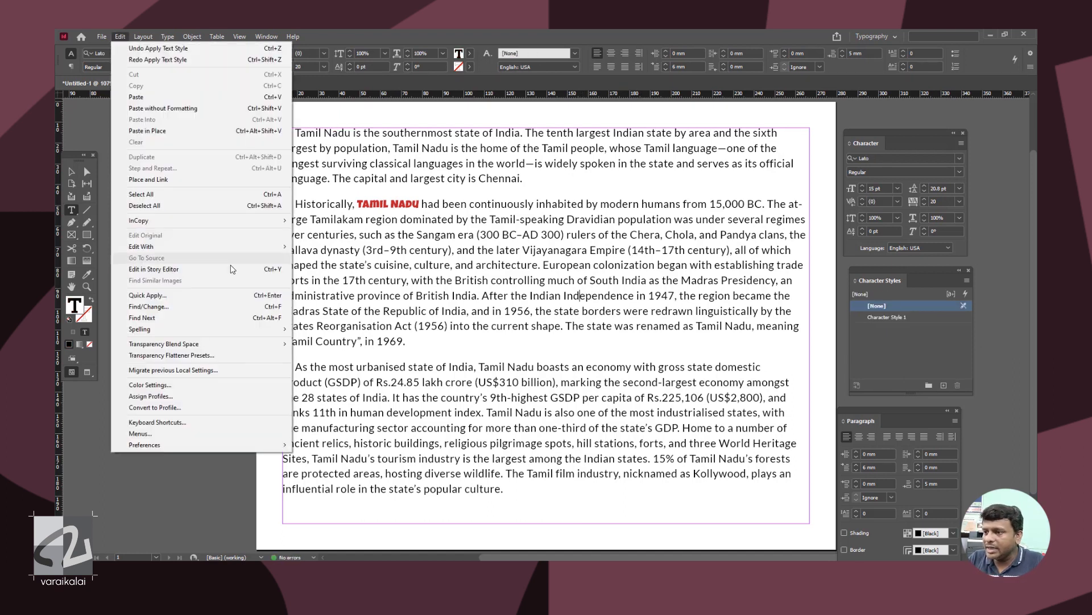
left_click(223, 304)
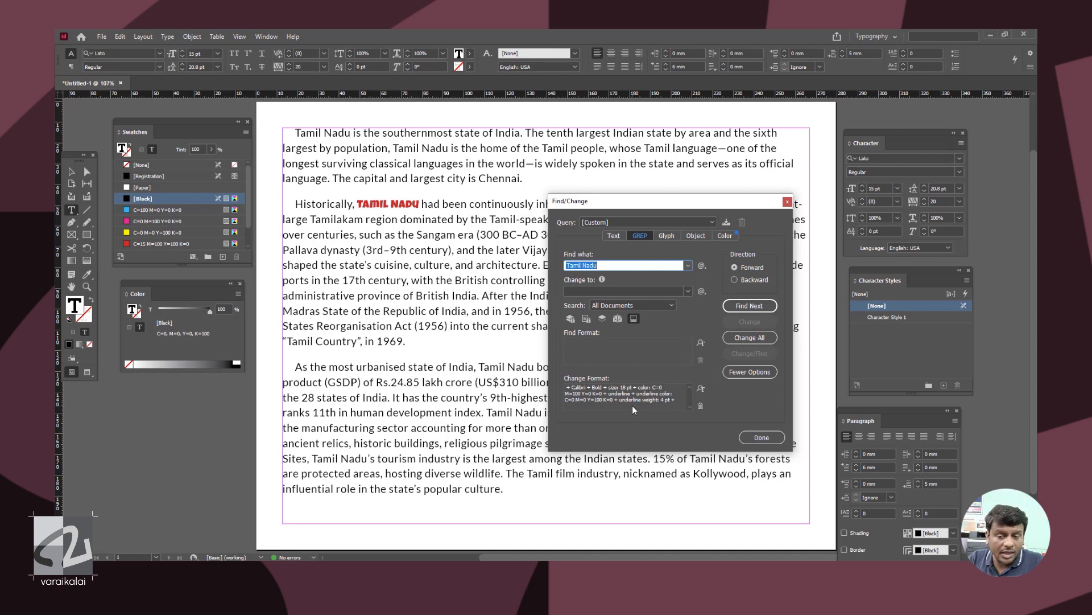
left_click(700, 405)
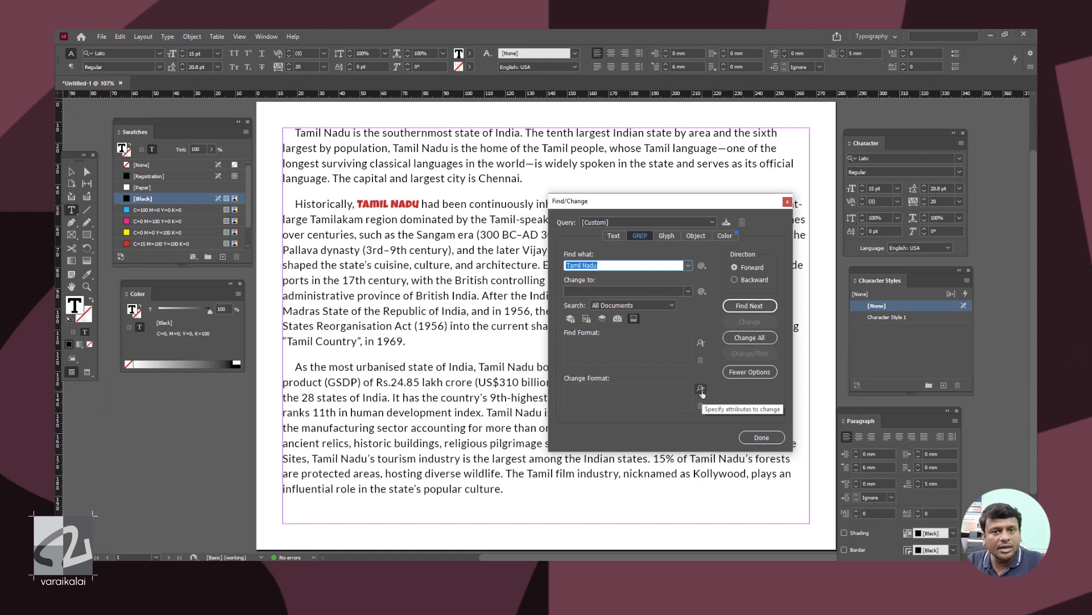
Set the change format to Character Style 1 and apply it to every "Tamil Nadu" match in all documents.
left_click(701, 389)
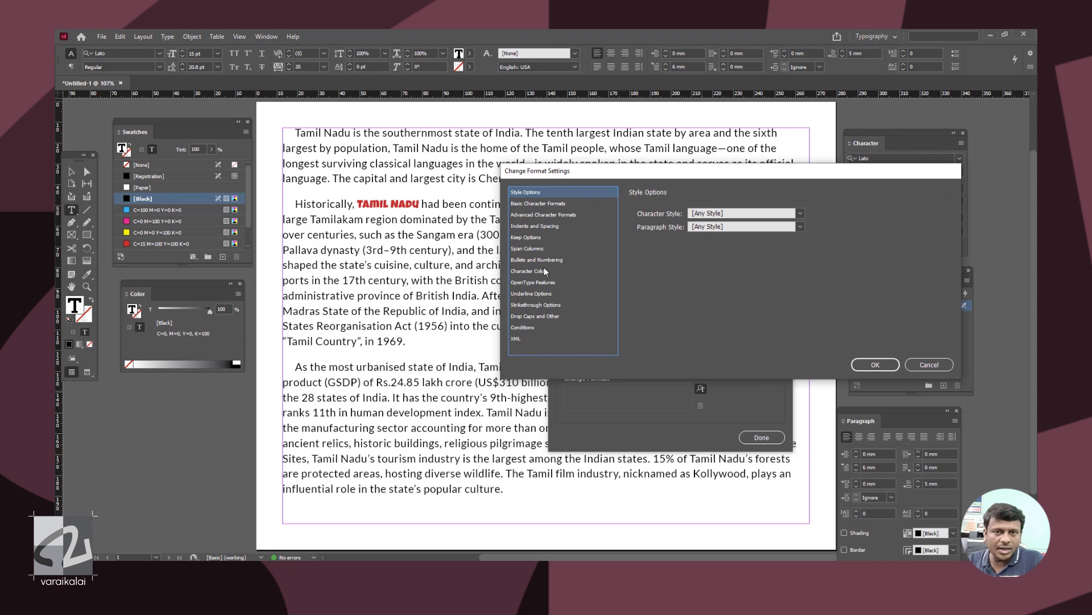
left_click(800, 213)
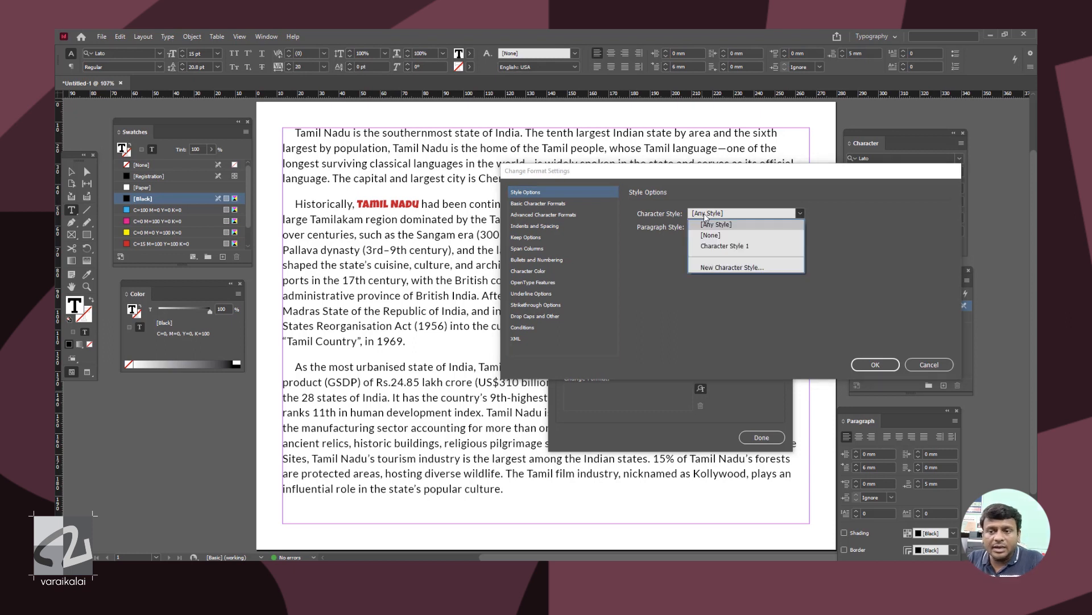
left_click(722, 248)
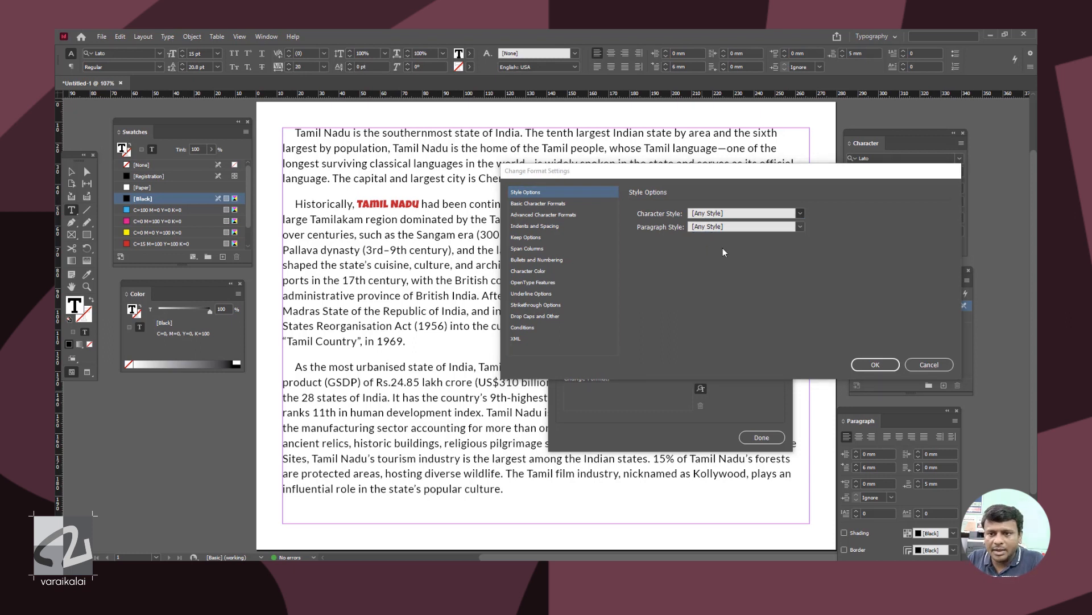
left_click(876, 365)
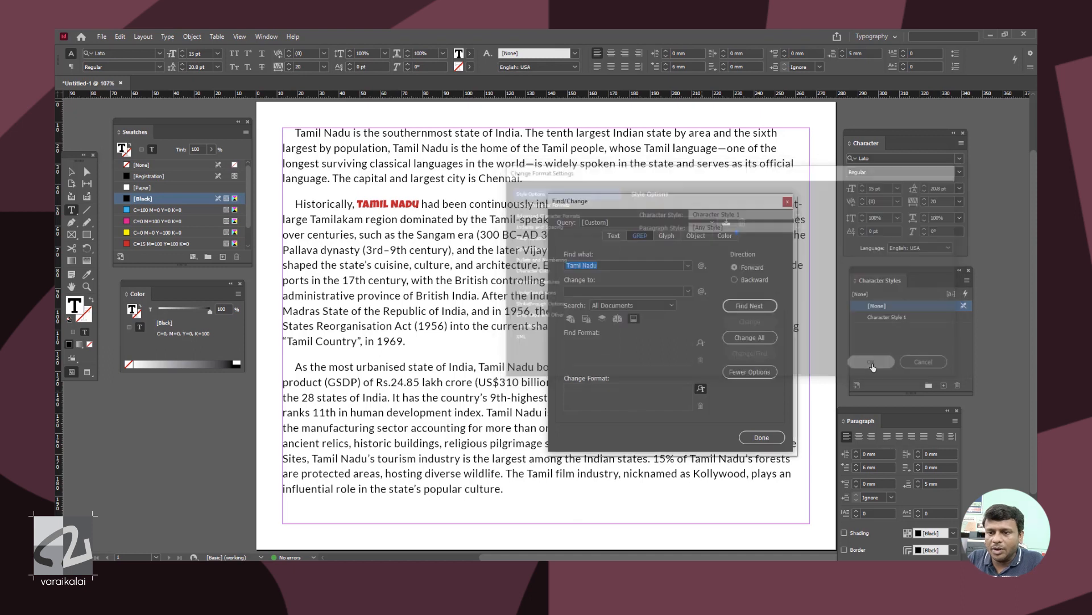
left_click(750, 337)
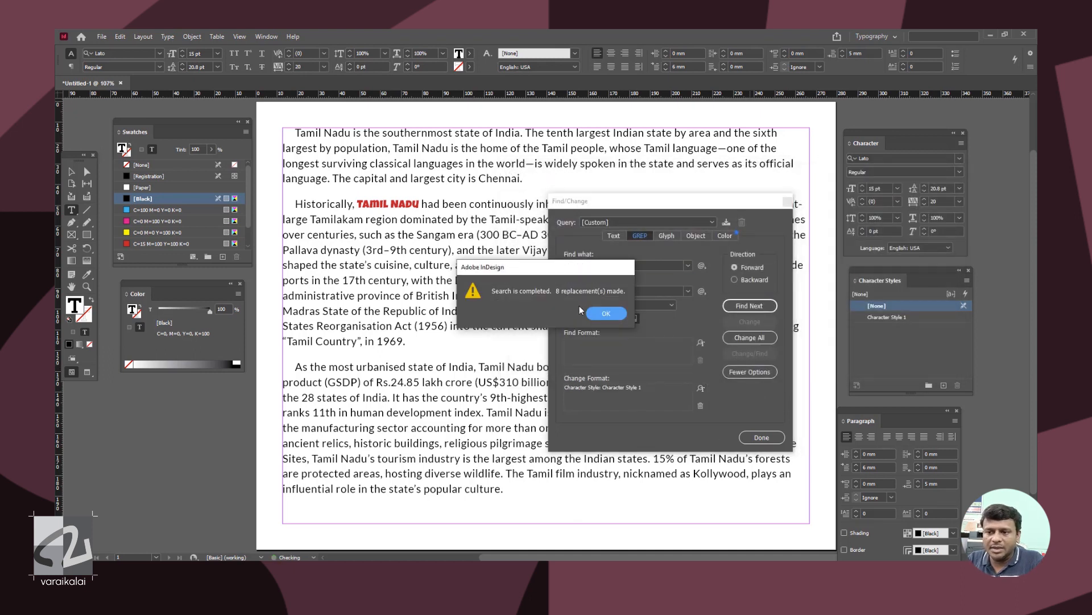
left_click(616, 313)
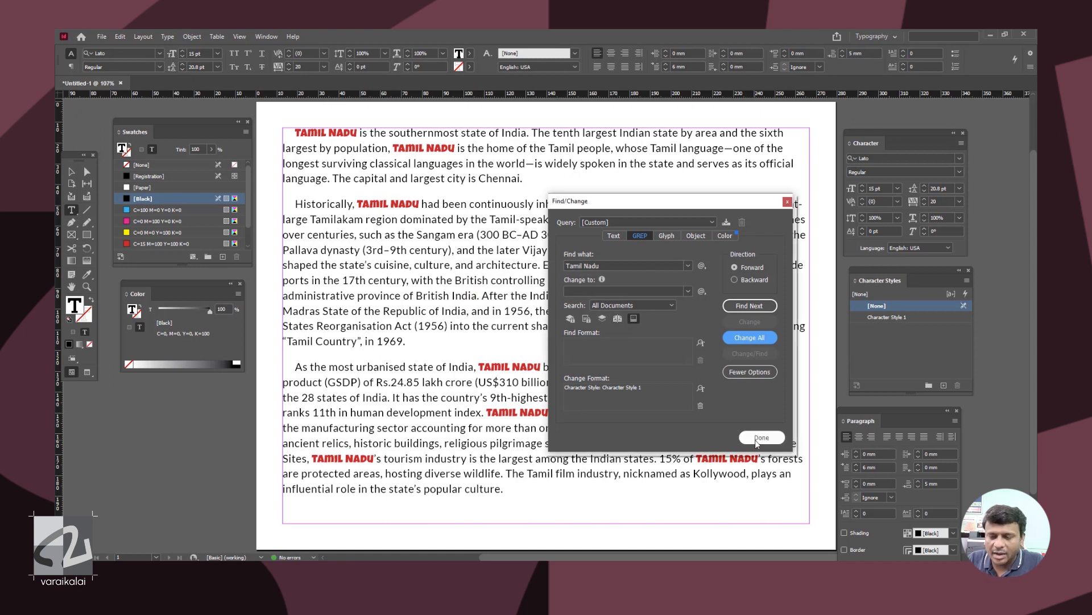
Recolour the second paragraph's "Tamil Nadu" green (C=75 M=5 Y=100 K=0) and redefine Character Style 1 from it.
left_click(759, 437)
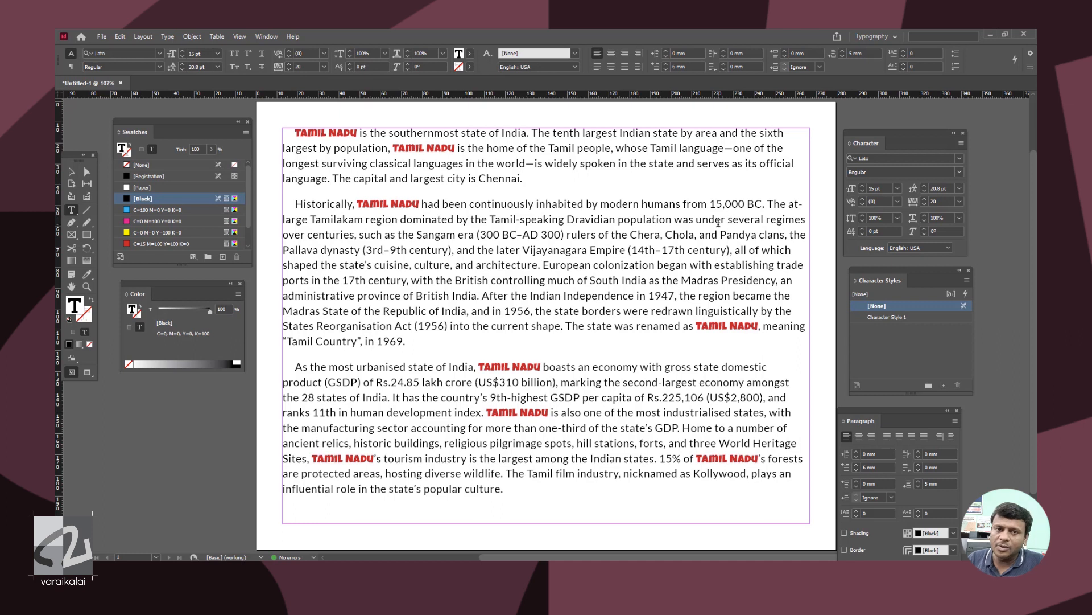
left_click_drag(357, 203, 414, 204)
left_click(248, 245)
left_click(248, 245)
left_click(176, 232)
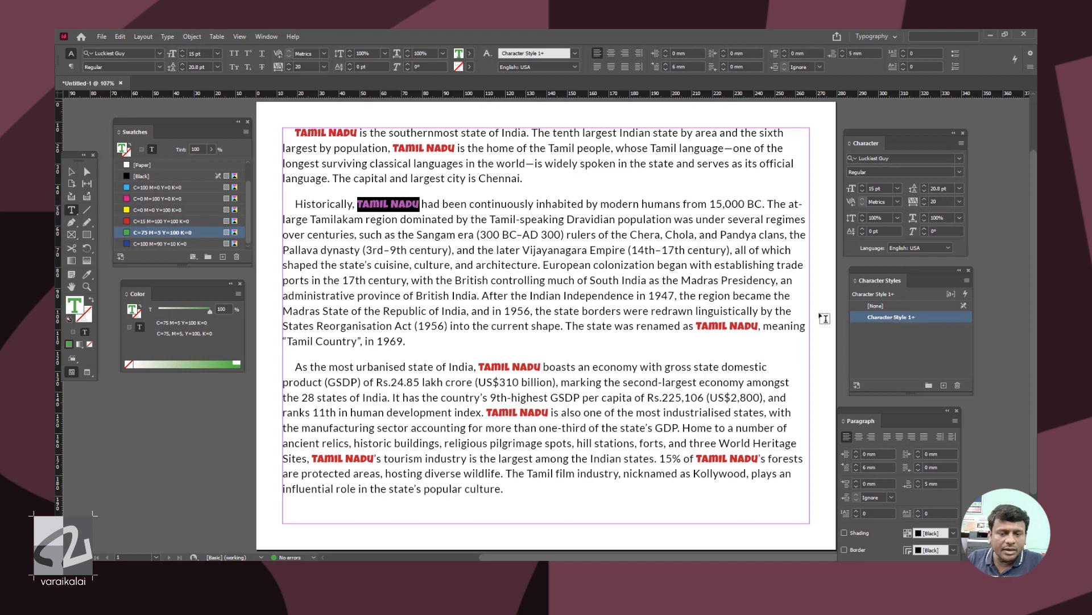
right_click(937, 317)
left_click(950, 360)
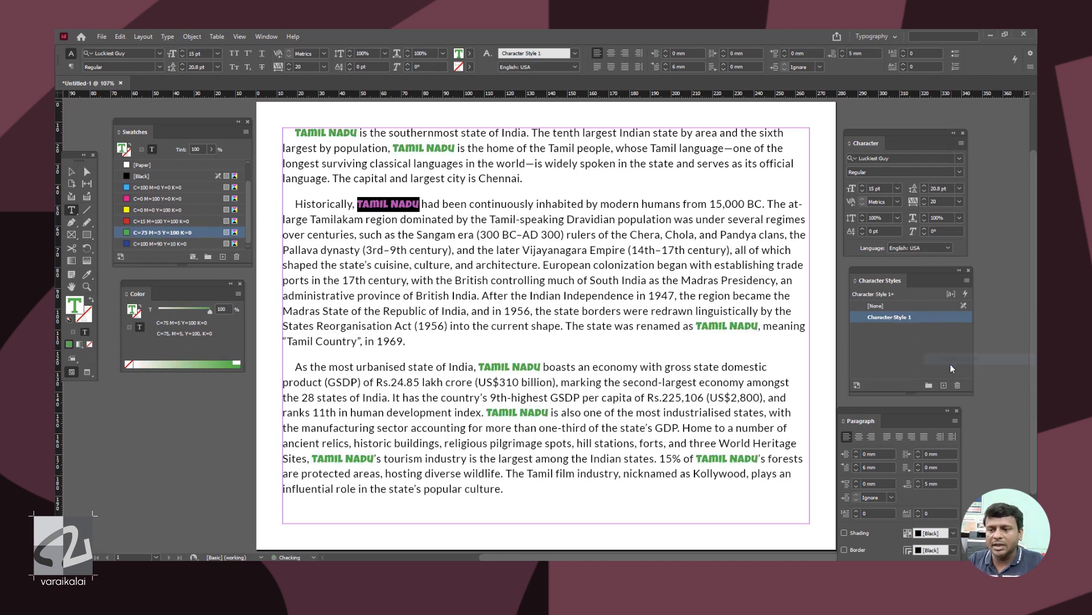
left_click(623, 304)
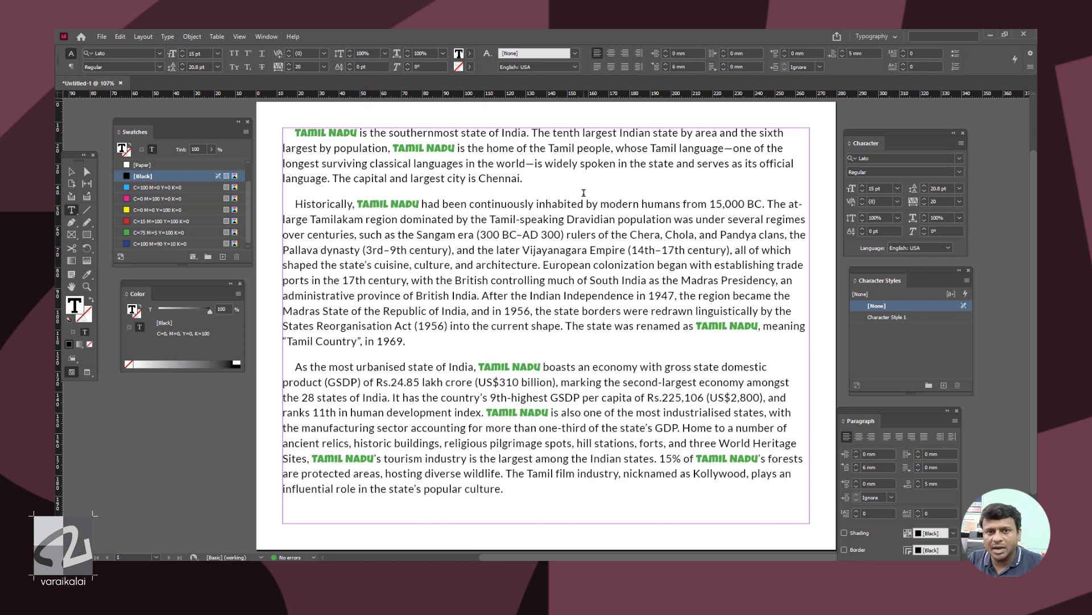
Format "15,000" in the second paragraph in Helvetica Inserat LT Std with a C=15 M=100 Y=100 K=0 red fill and a yellow stroke.
left_click_drag(709, 203, 746, 205)
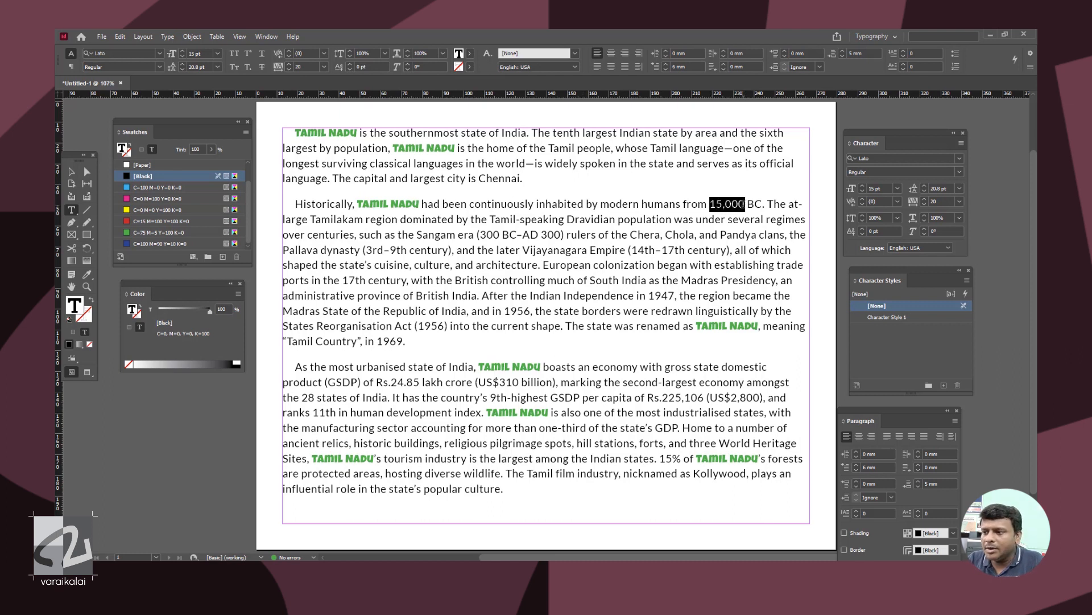
left_click(165, 243)
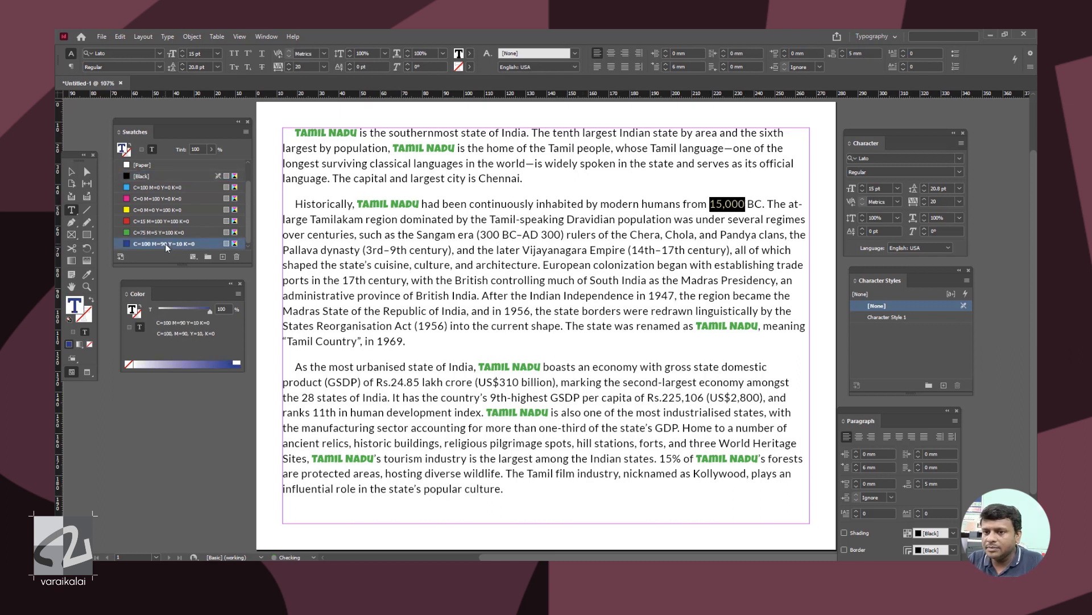
left_click(155, 51)
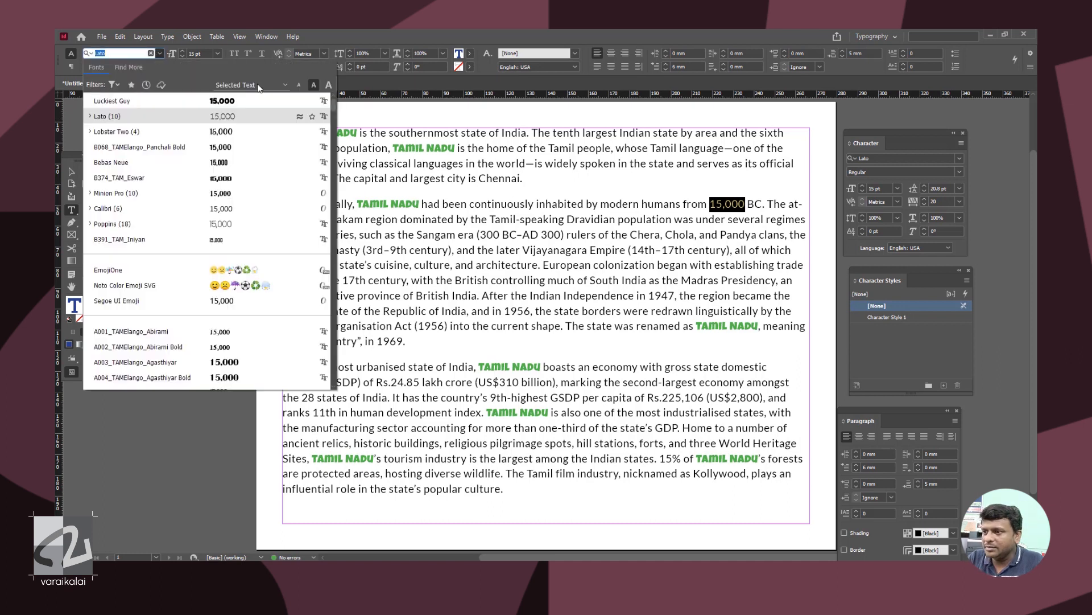
scroll(272, 236, "down", 20)
left_click(134, 193)
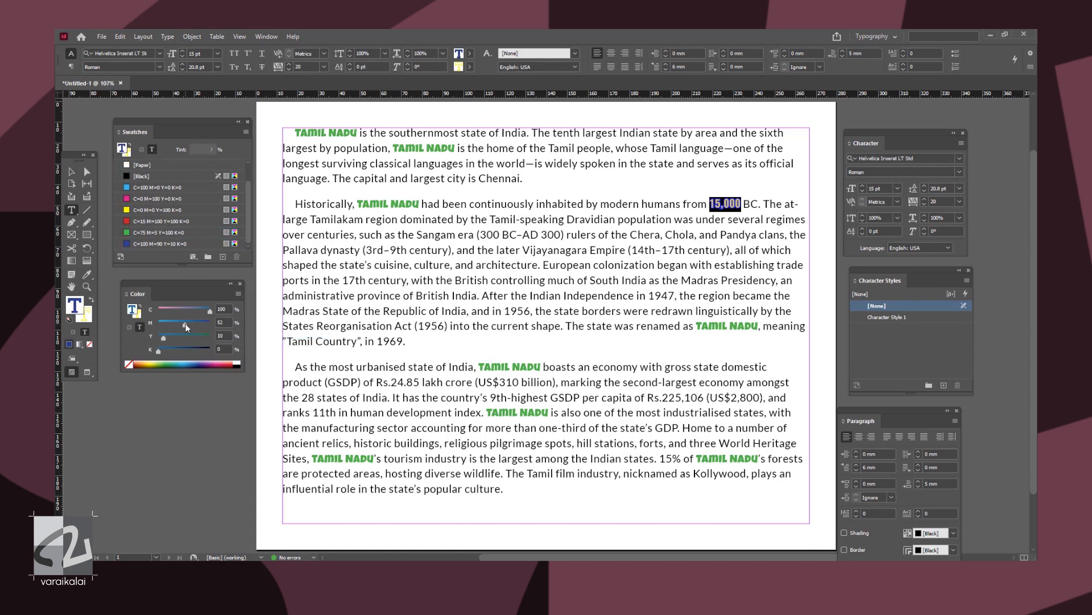
left_click(162, 221)
Create a new character style from the formatted "15,000" and apply it to that number.
left_click_drag(711, 203, 740, 202)
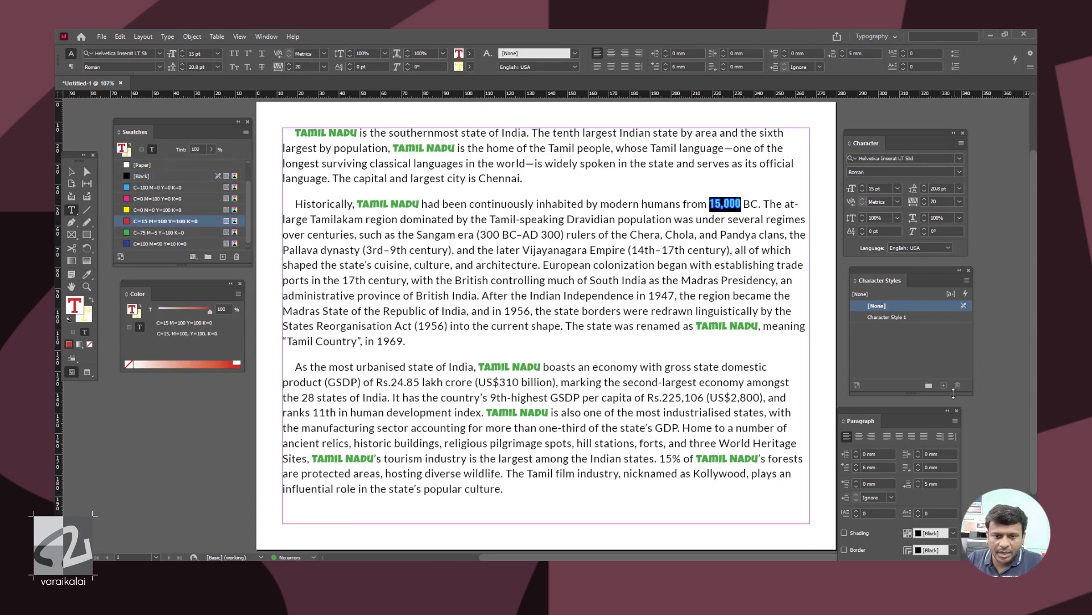
left_click(945, 385)
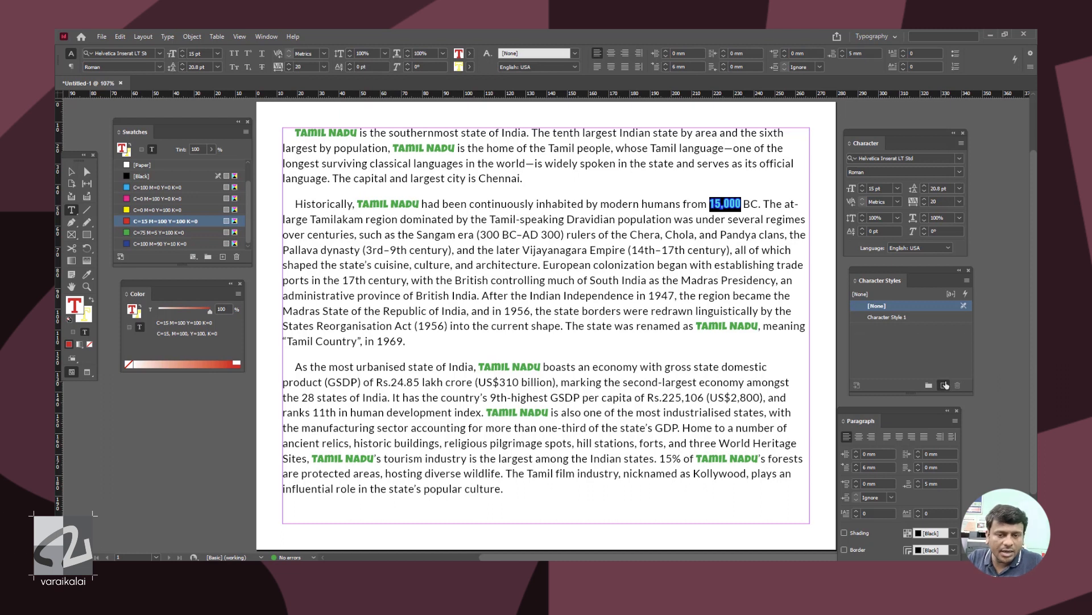
left_click(923, 329)
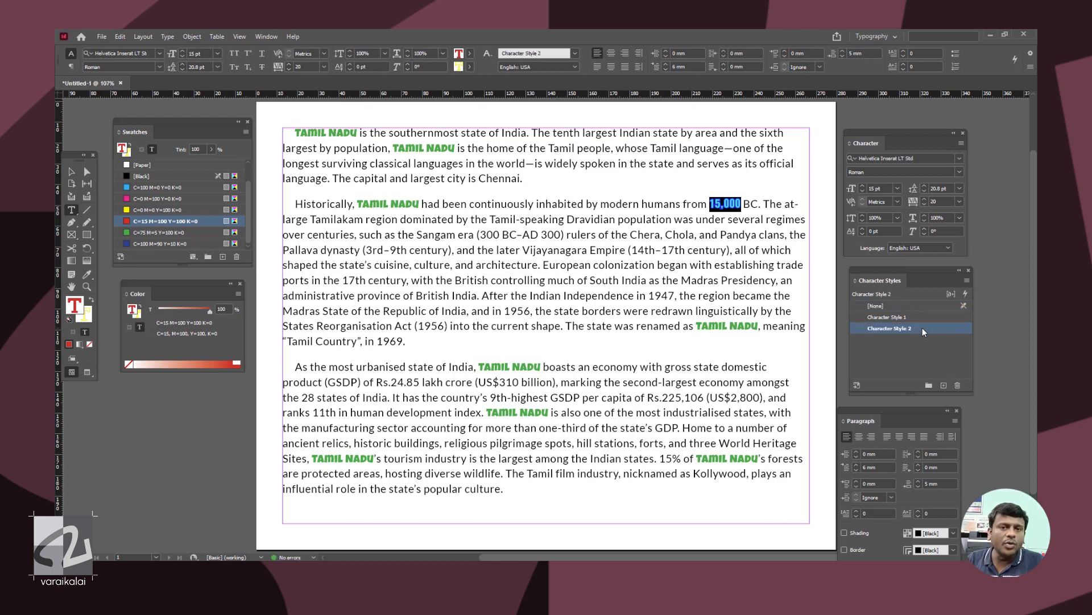
left_click(364, 178)
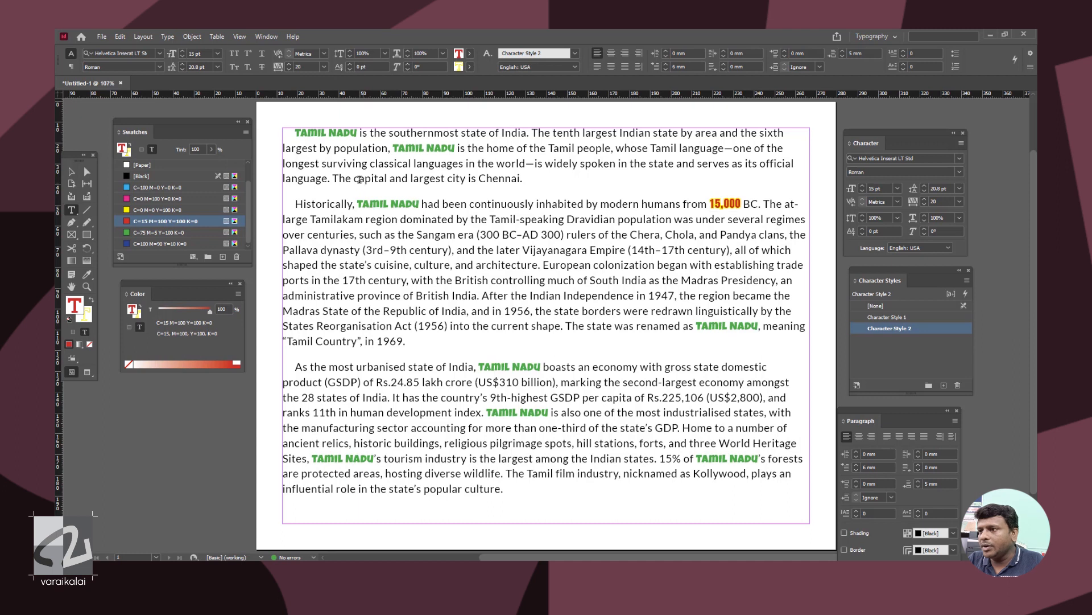
Reopen Find/Change and replace the GREP search text with the Any Digit wildcard (\d).
left_click(120, 36)
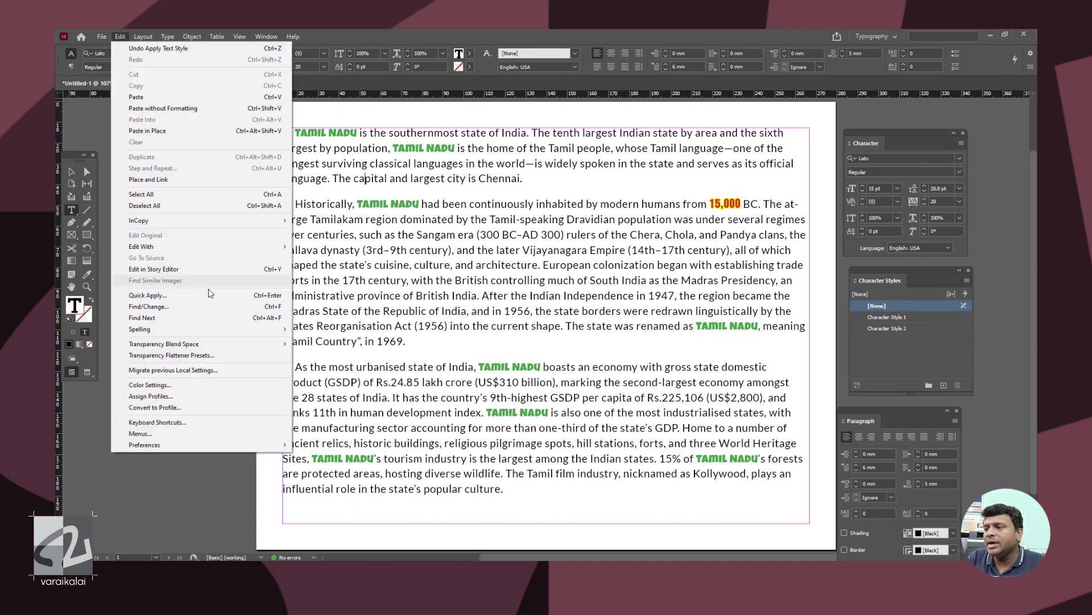
left_click(204, 307)
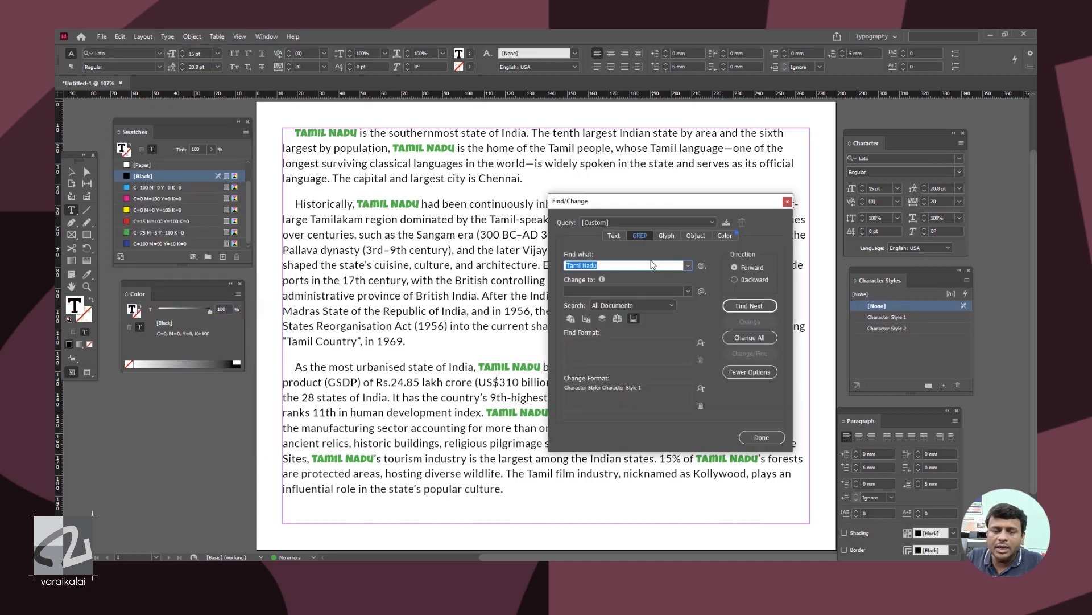
key("BackSpace")
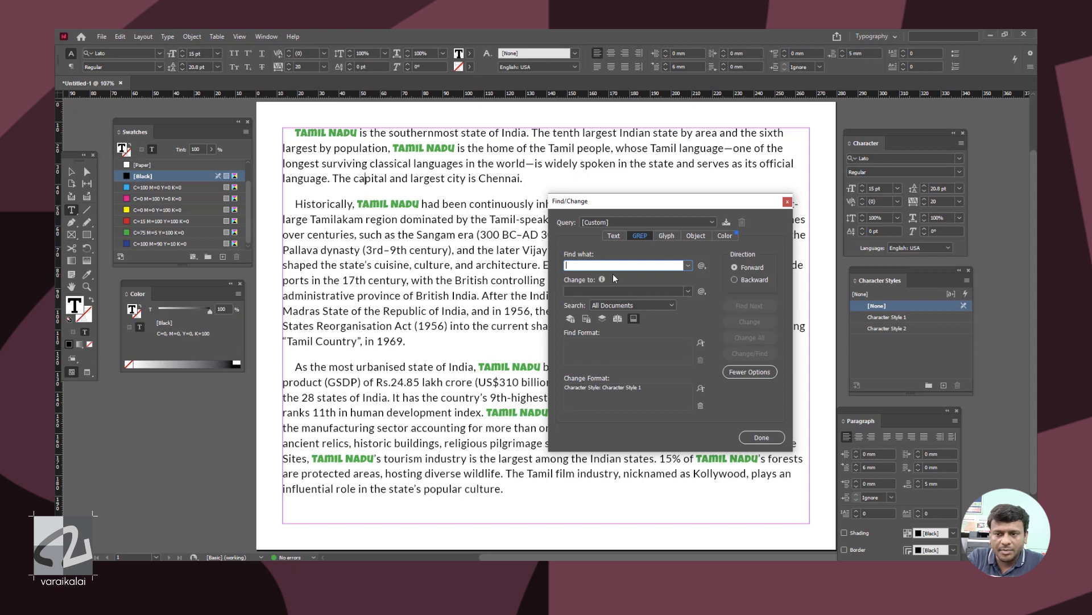
left_click(705, 267)
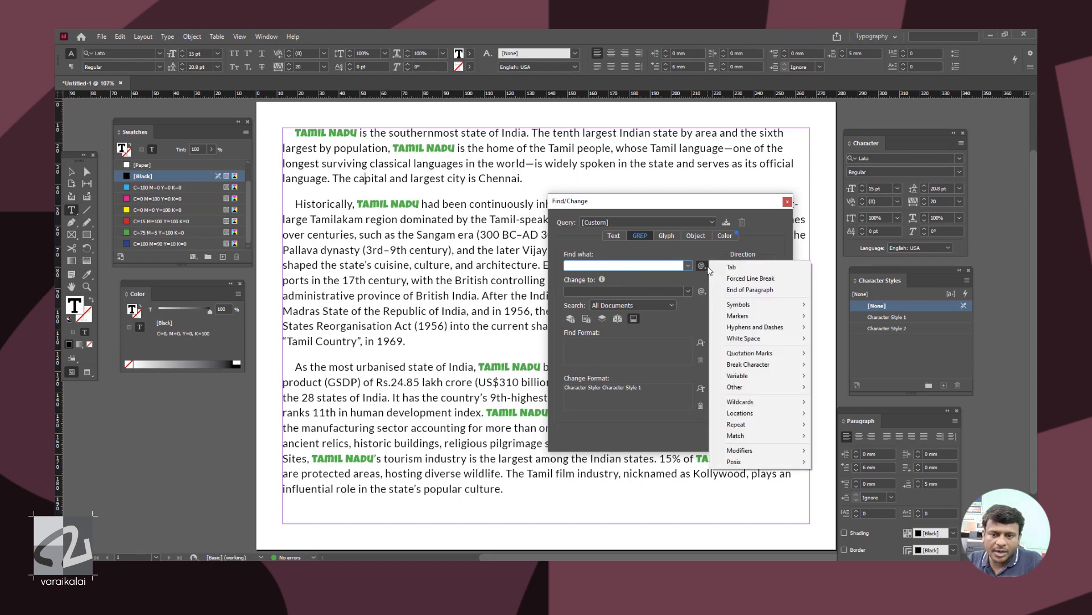
mouse_move(800, 406)
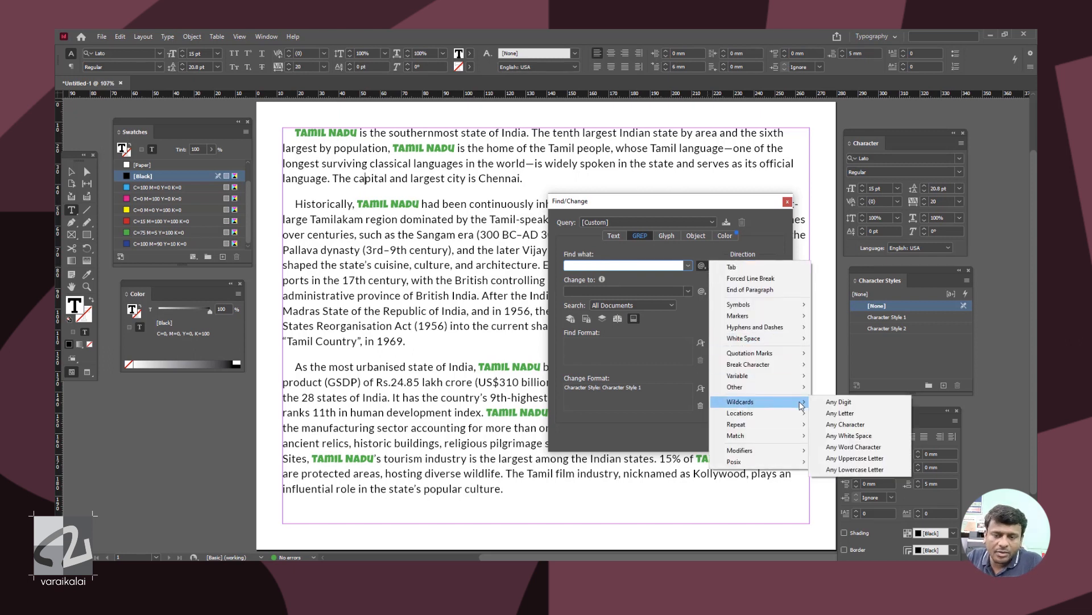
left_click(832, 400)
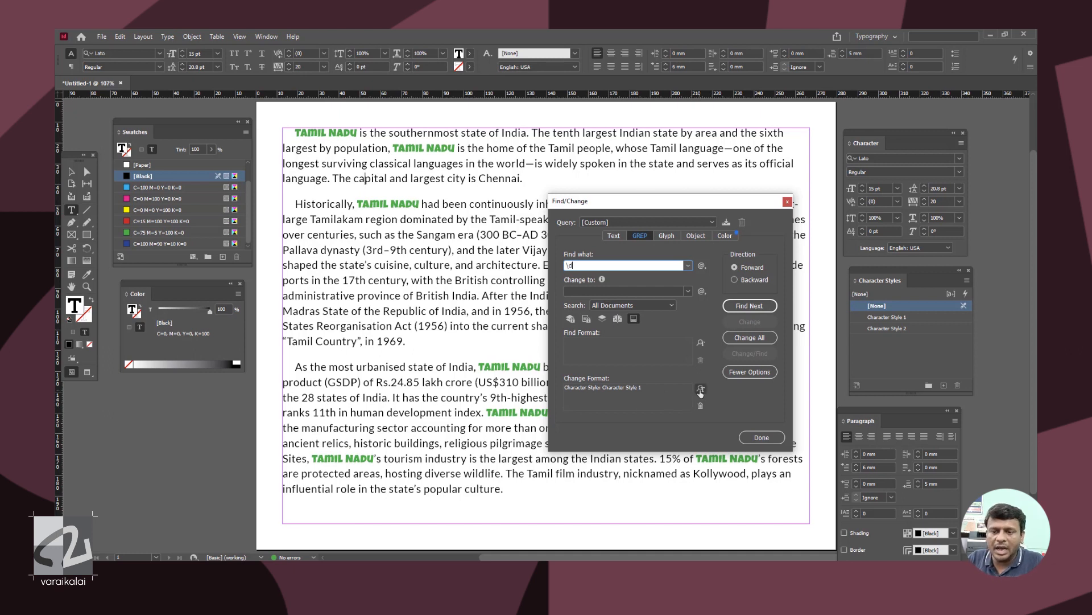
Clear the existing change format and set it to Character Style 2.
left_click(701, 405)
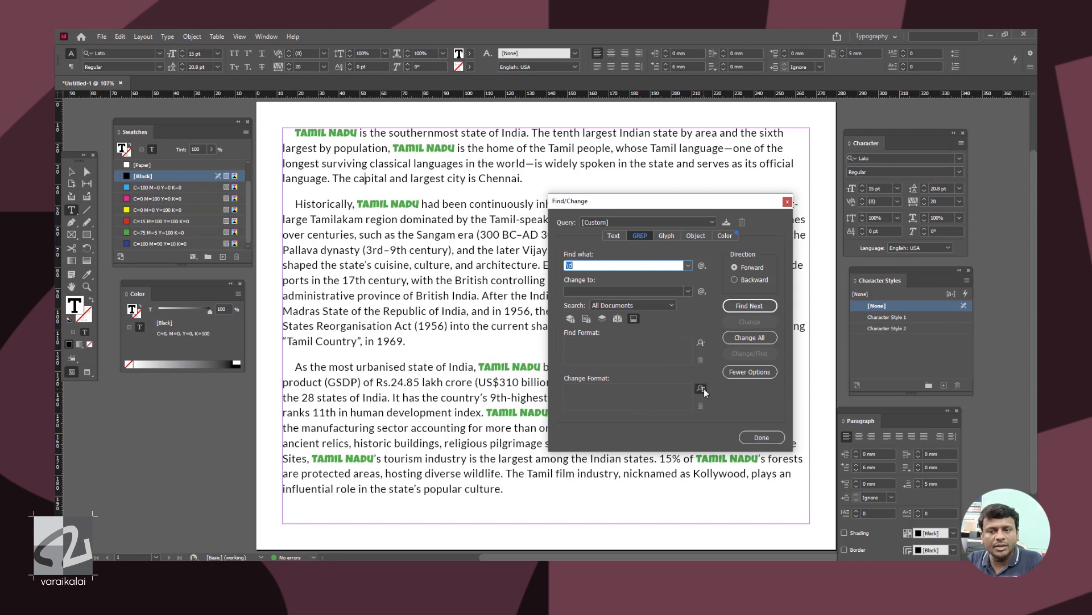
left_click(703, 388)
left_click(712, 215)
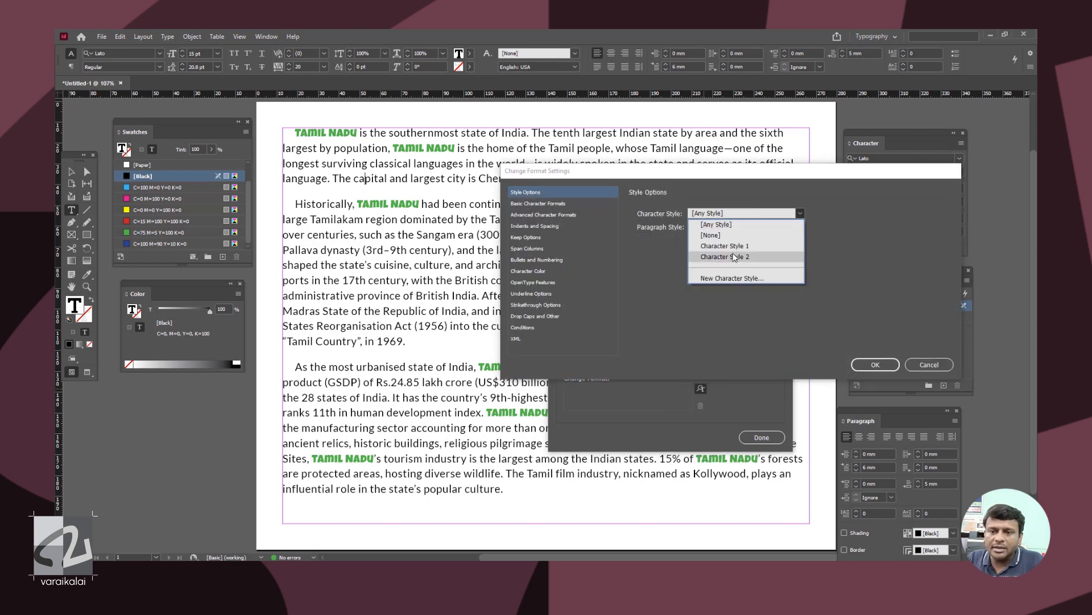
left_click(734, 257)
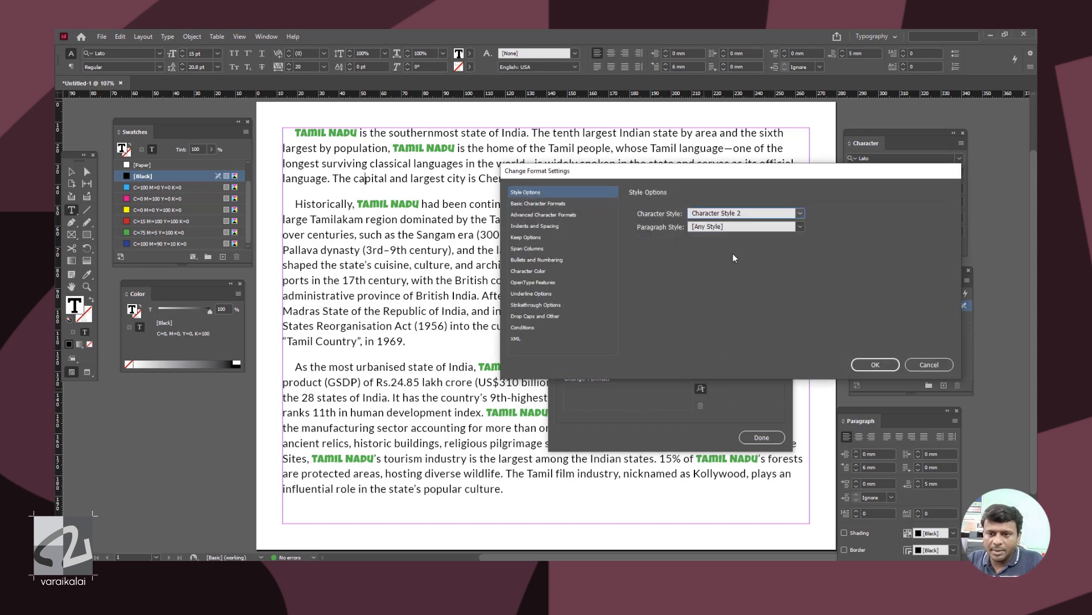
left_click(866, 363)
Apply the format change to every digit in all documents and close Find/Change.
left_click(766, 339)
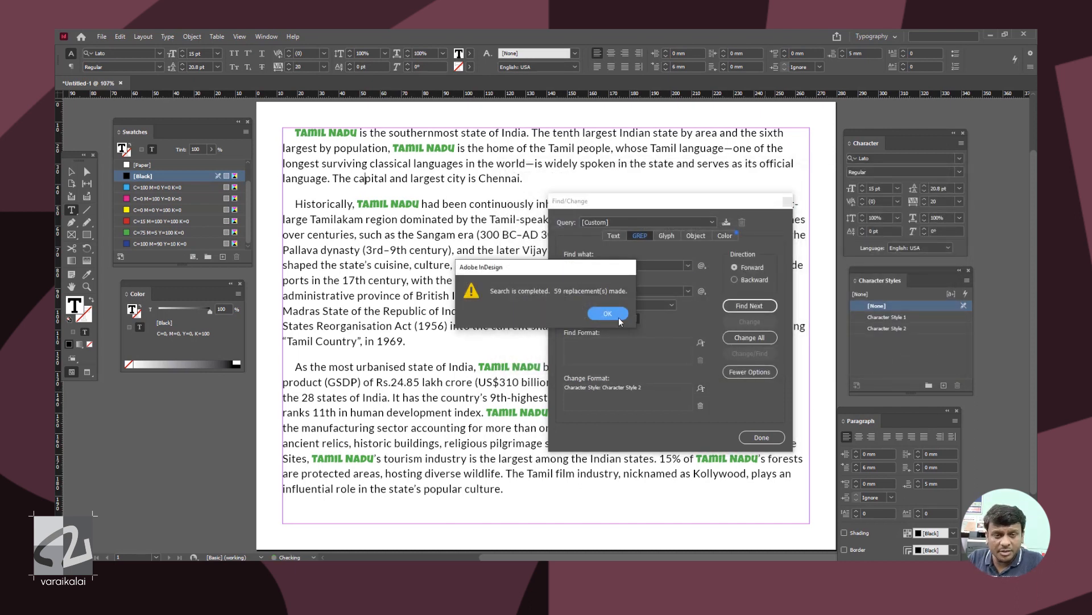
left_click(608, 314)
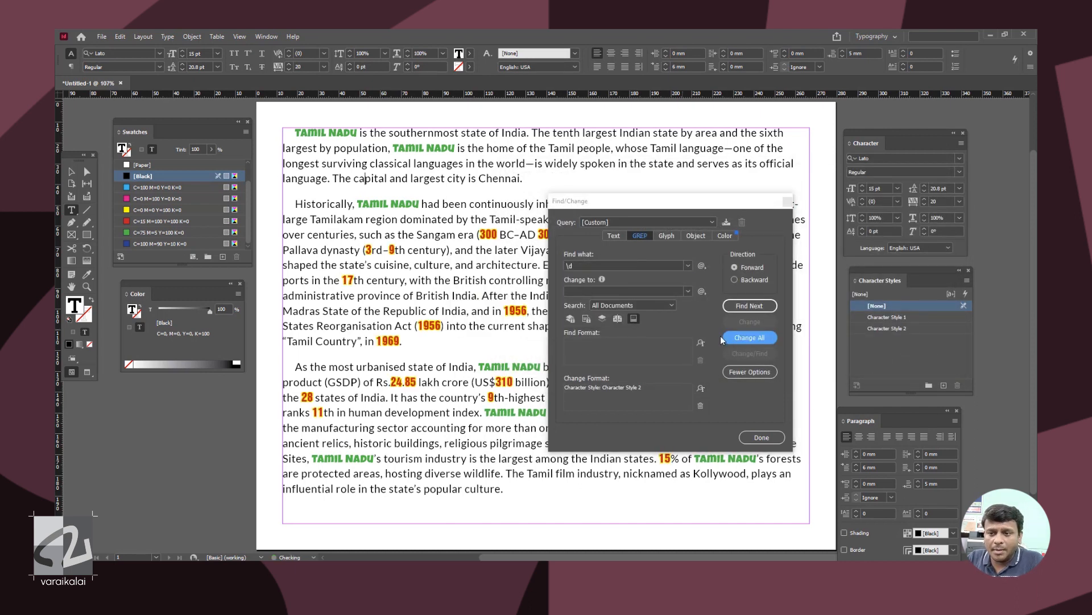
left_click(762, 437)
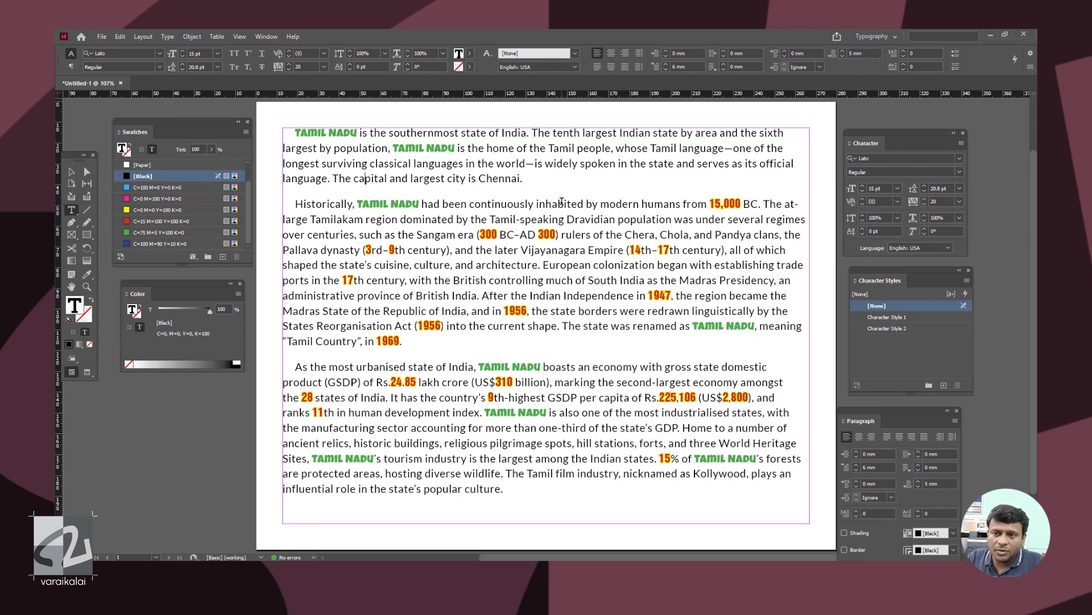